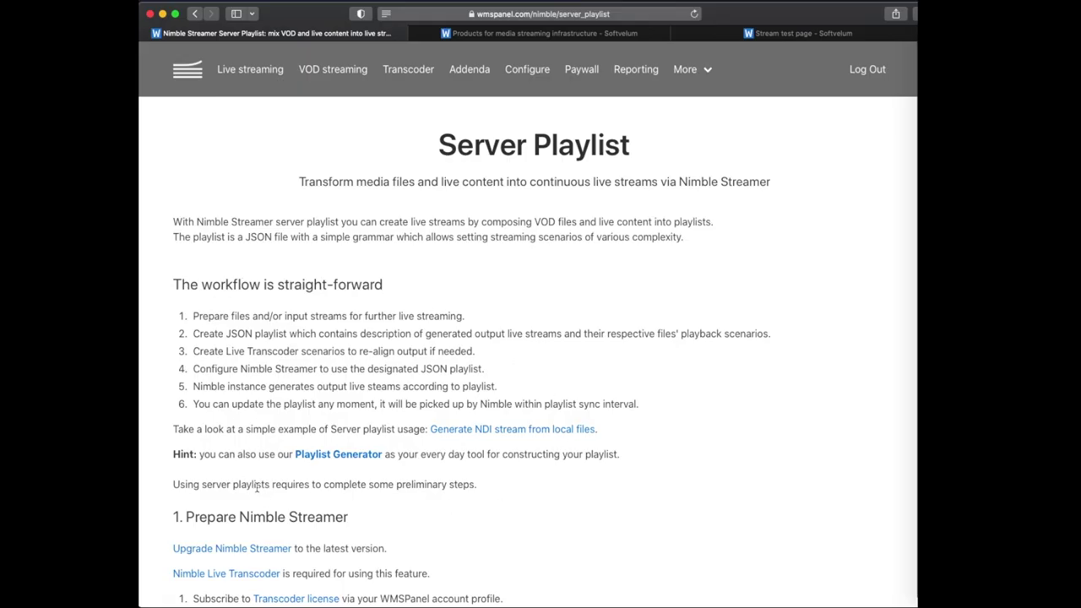
- Highlight the 'Upgrade Nimble Streamer' and 'Nimble Live Transcoder is required' lines in the guide
scroll(257, 487, "down", 2)
left_click_drag(153, 490, 434, 518)
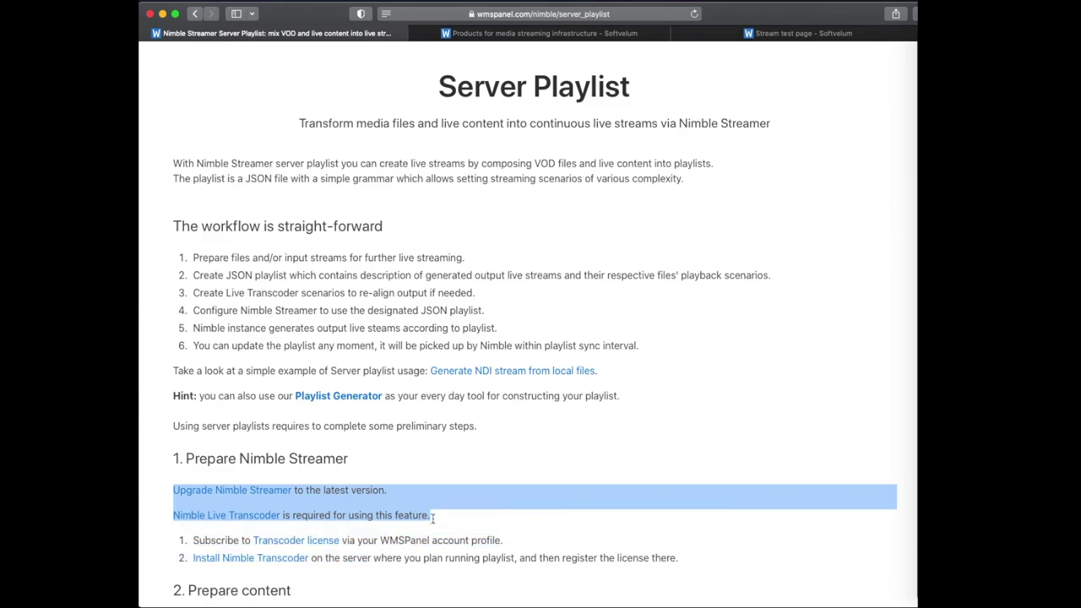
- Review the dvr.softvelum.com server info and the account's transcoder licenses
left_click(495, 580)
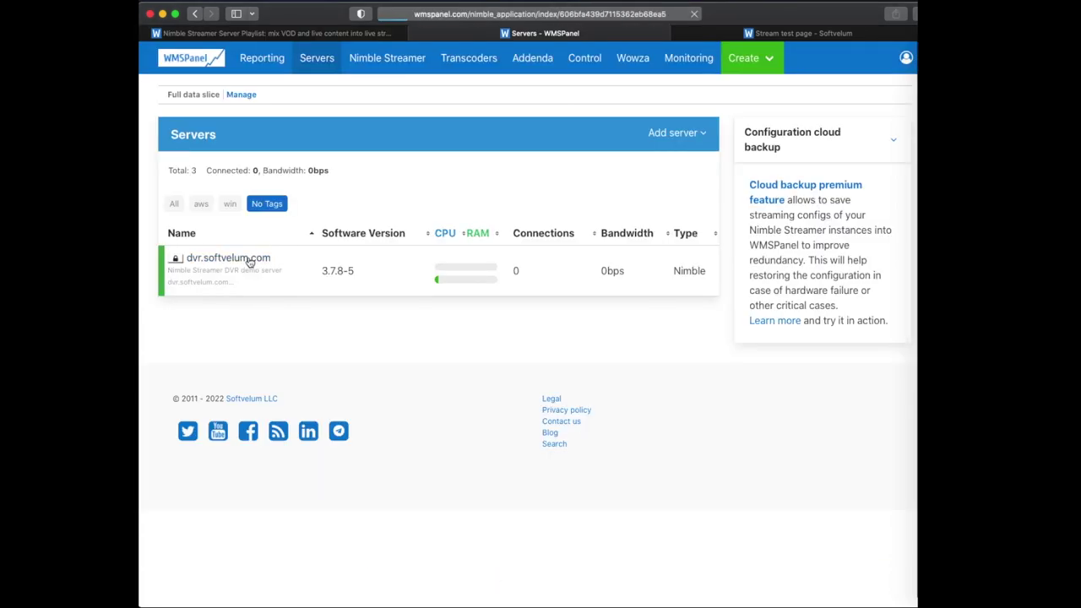
left_click(188, 254)
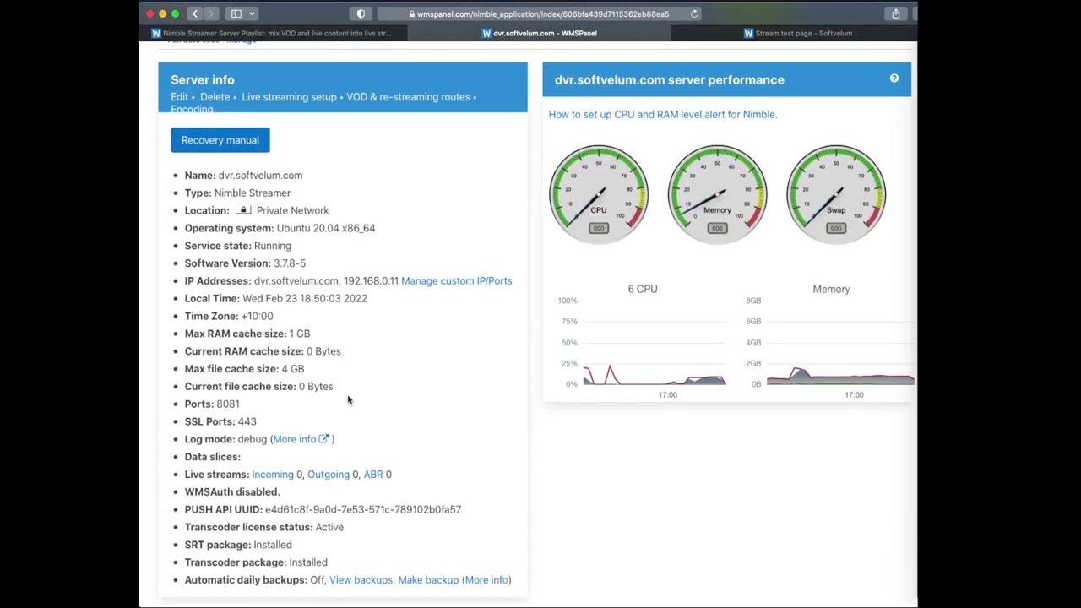
scroll(347, 400, "down", 2)
left_click_drag(184, 469, 335, 470)
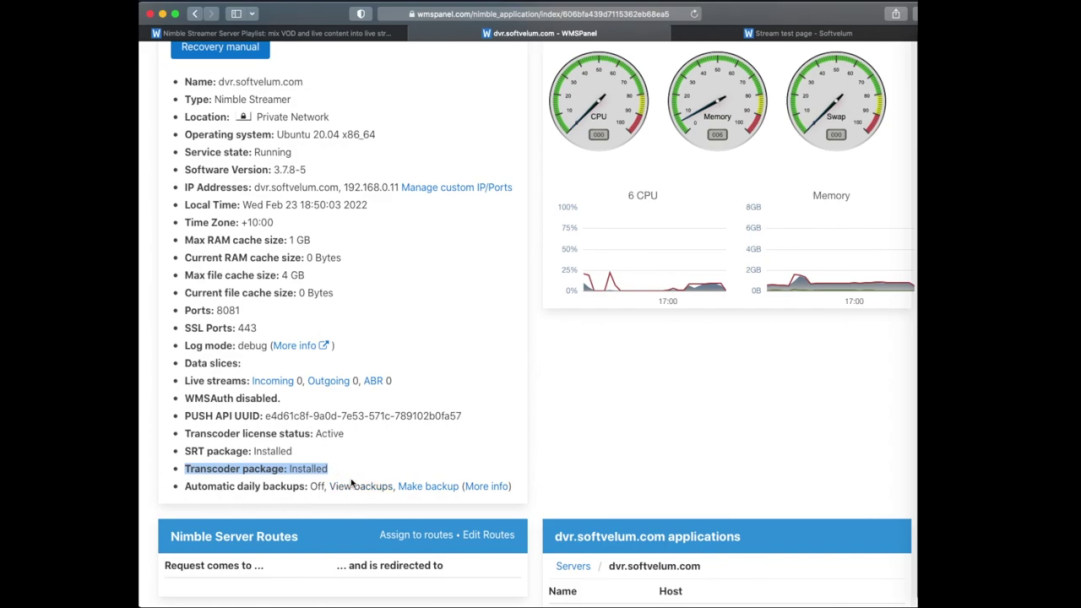
scroll(367, 465, "up", 3)
scroll(912, 125, "up", 1)
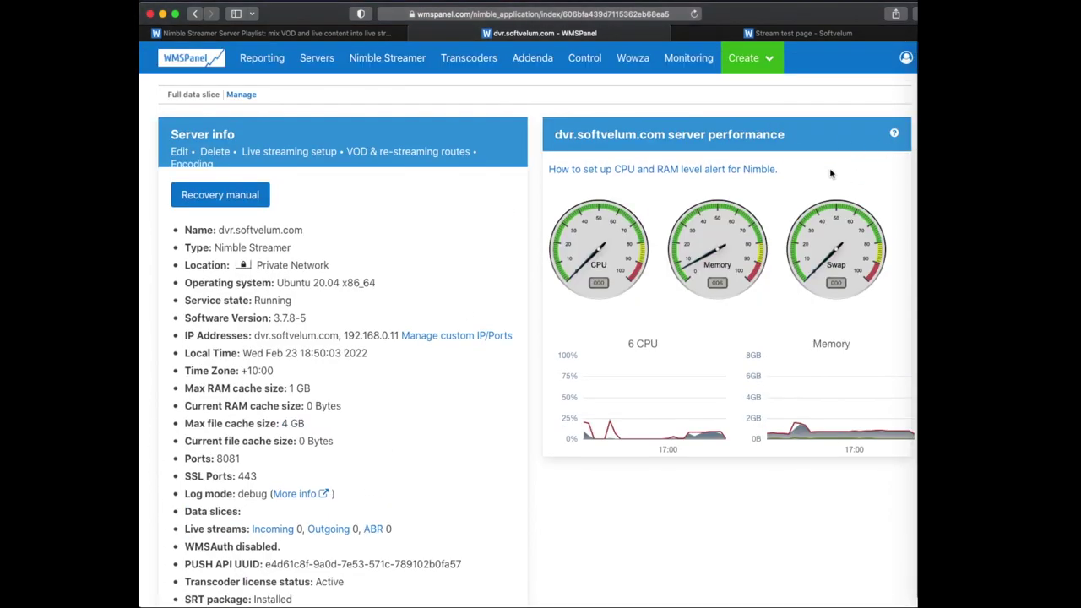
left_click(897, 64)
left_click(854, 124)
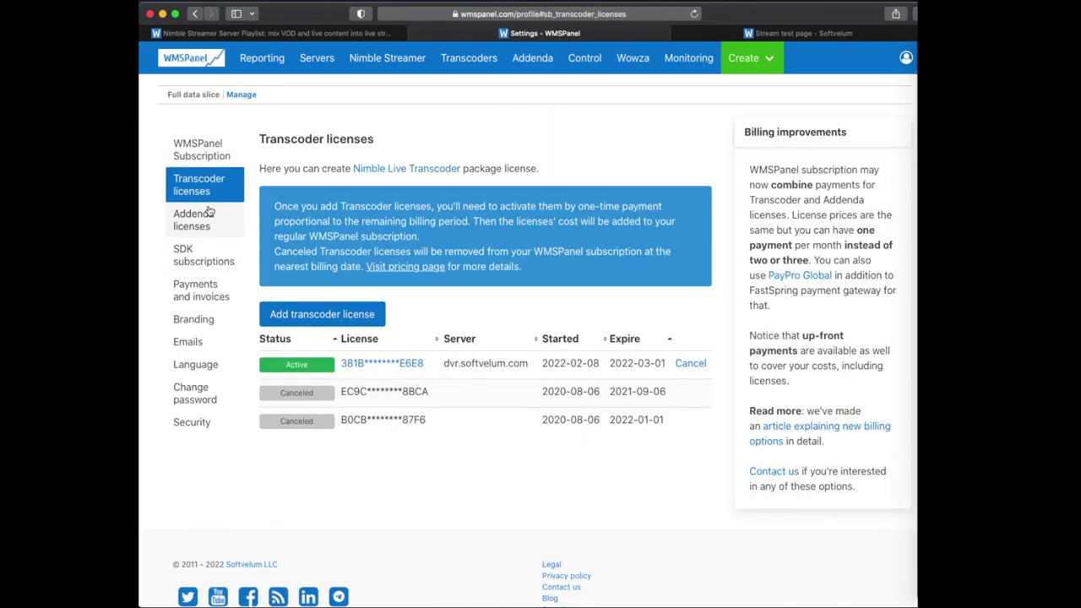
left_click(328, 66)
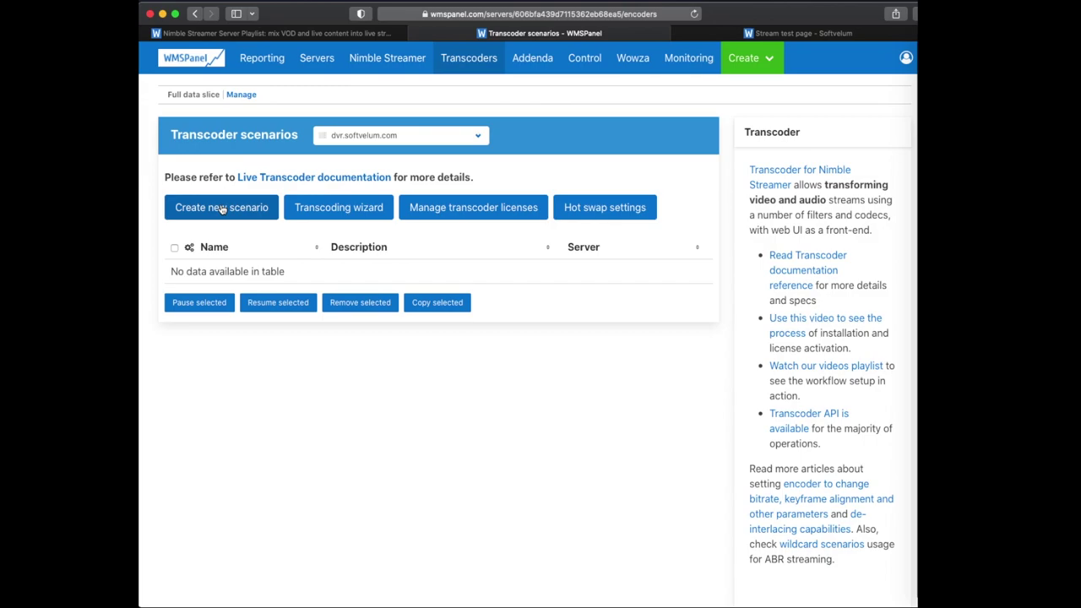
- Create a new transcoder scenario and rename it NDI source
left_click(222, 208)
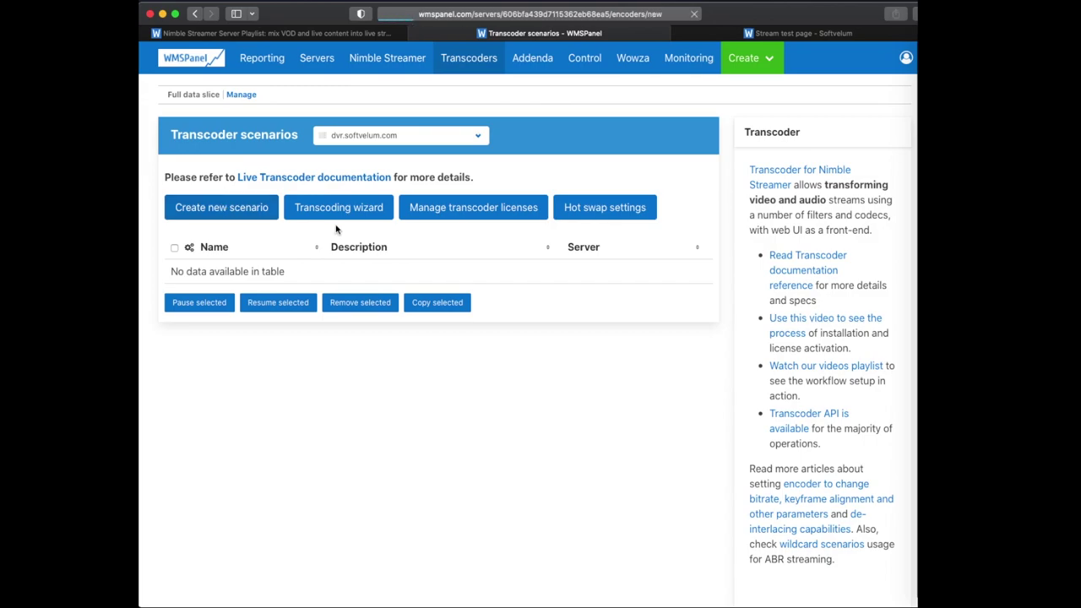
left_click(342, 174)
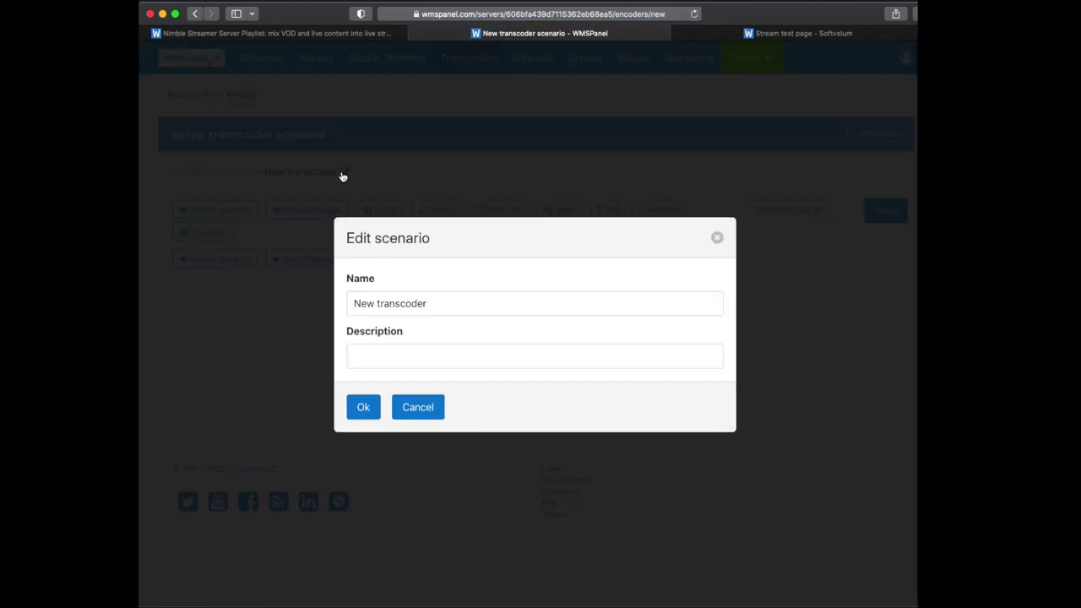
left_click_drag(449, 303, 306, 269)
type("N")
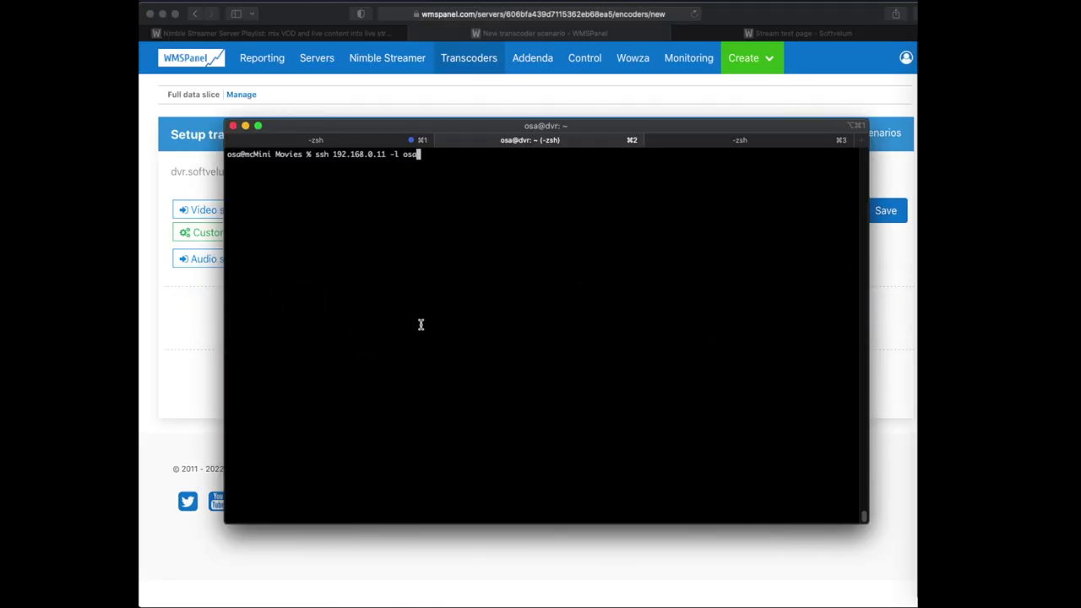
- Run nimble_ndi over ssh and select the NIMBLE-WIN (Test Pattern) NDI source name
key("Return")
key("Return")
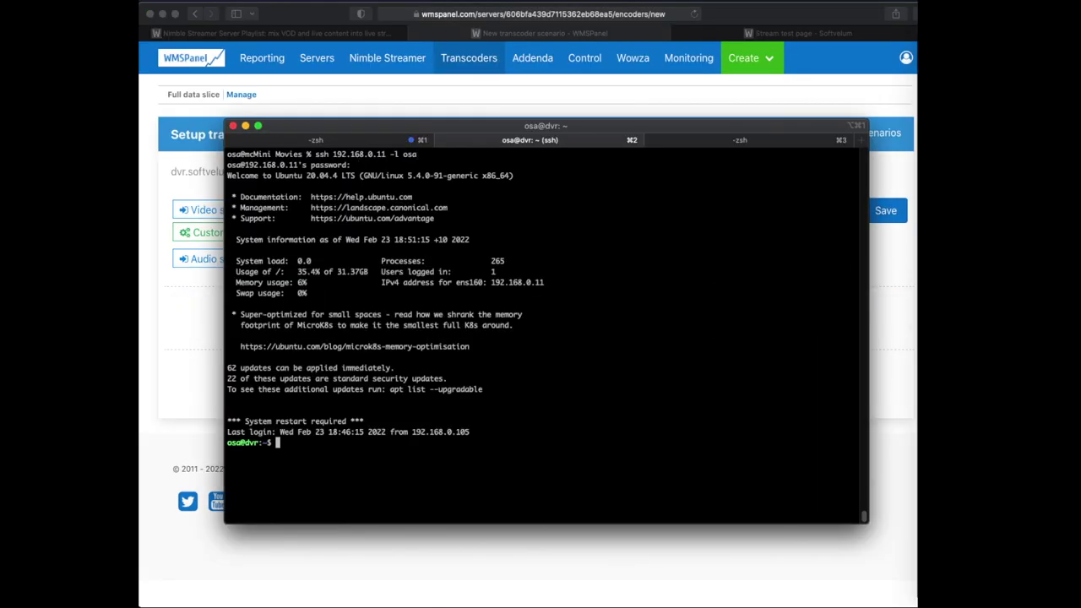
type("nimble_ndi")
key("Return")
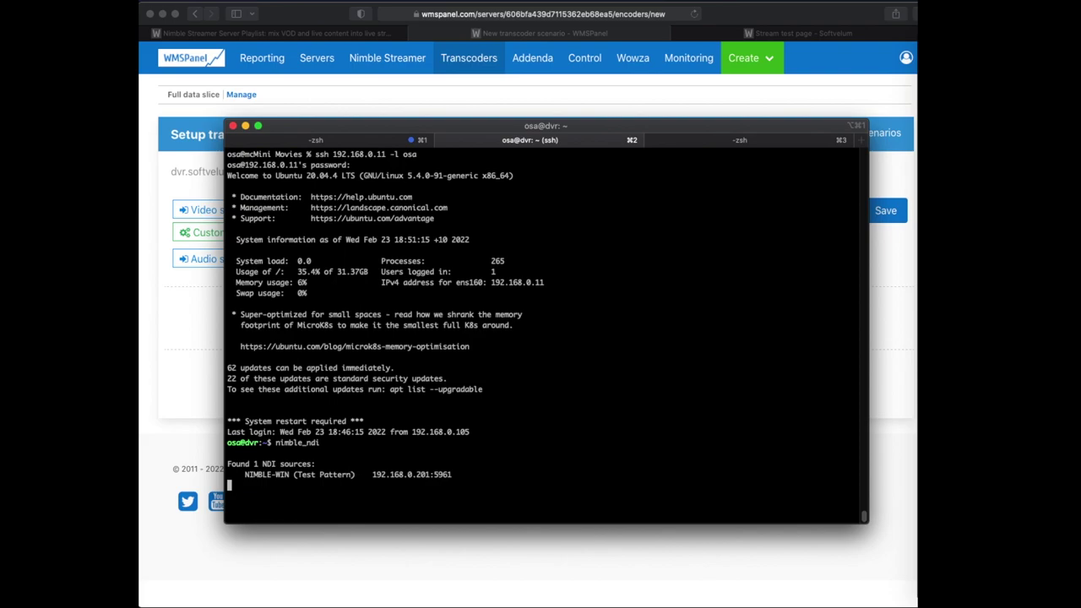
left_click_drag(247, 474, 356, 475)
key("super+c")
- Add NDI video and audio sources using the pasted NIMBLE-WIN (Test Pattern) name
left_click(193, 306)
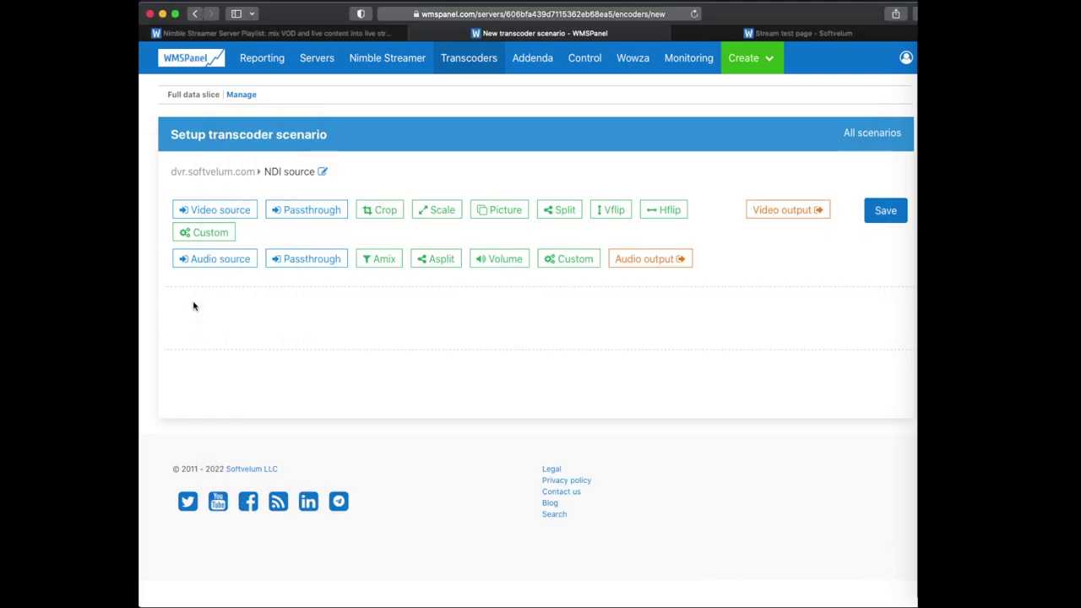
left_click(219, 209)
left_click(513, 182)
left_click(491, 338)
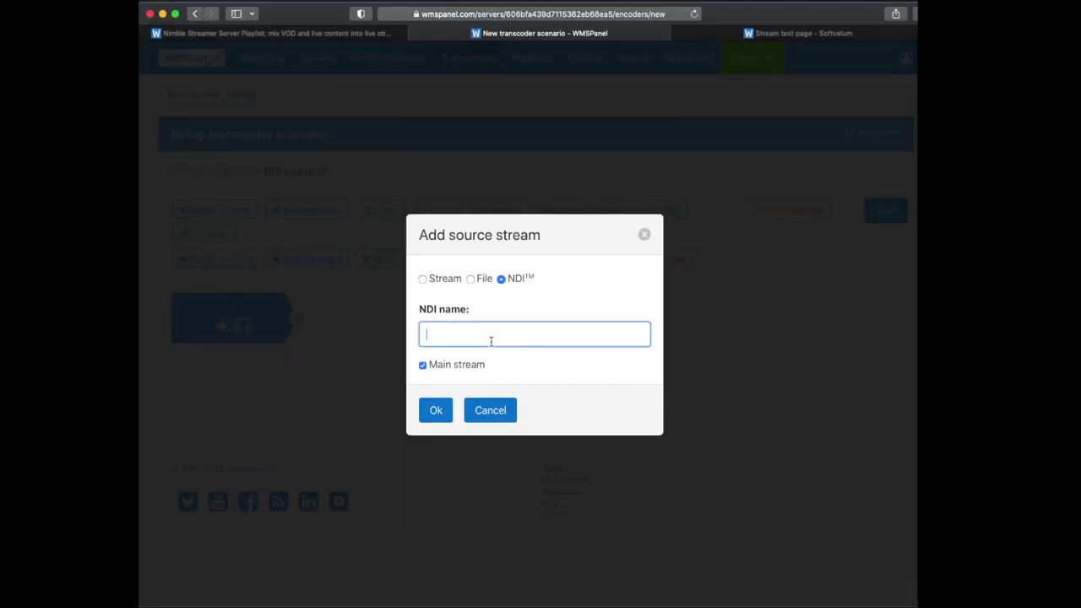
key("super+v")
left_click(436, 414)
left_click_drag(226, 261, 222, 376)
left_click(517, 182)
left_click(481, 340)
key("super+v")
left_click(435, 414)
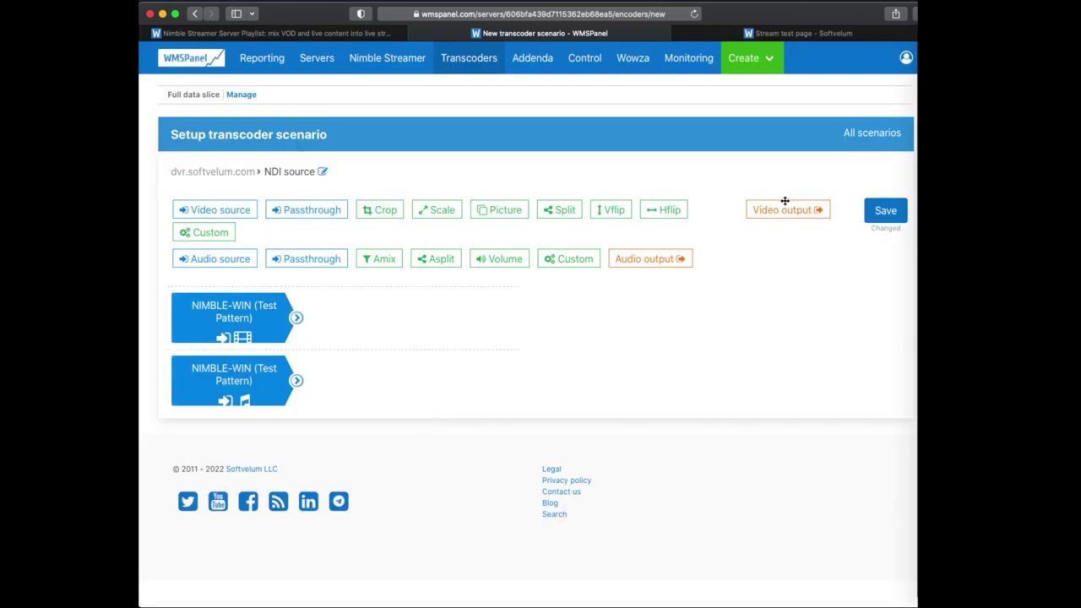
- Add video and audio outputs both named live/ndi
left_click_drag(784, 201, 431, 314)
type("live")
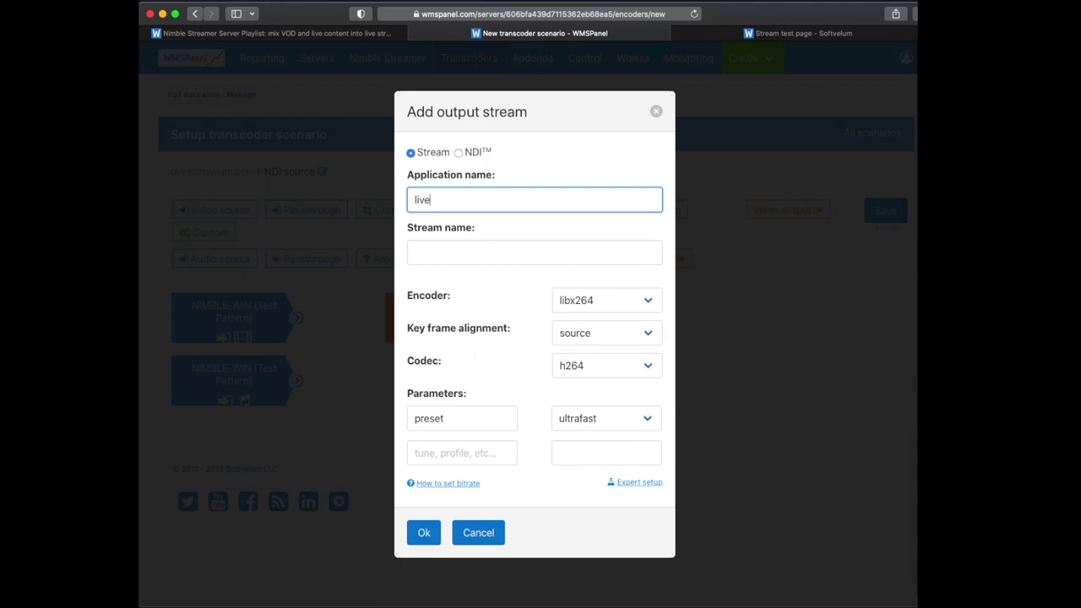
key("Tab")
type("ndi")
left_click(423, 535)
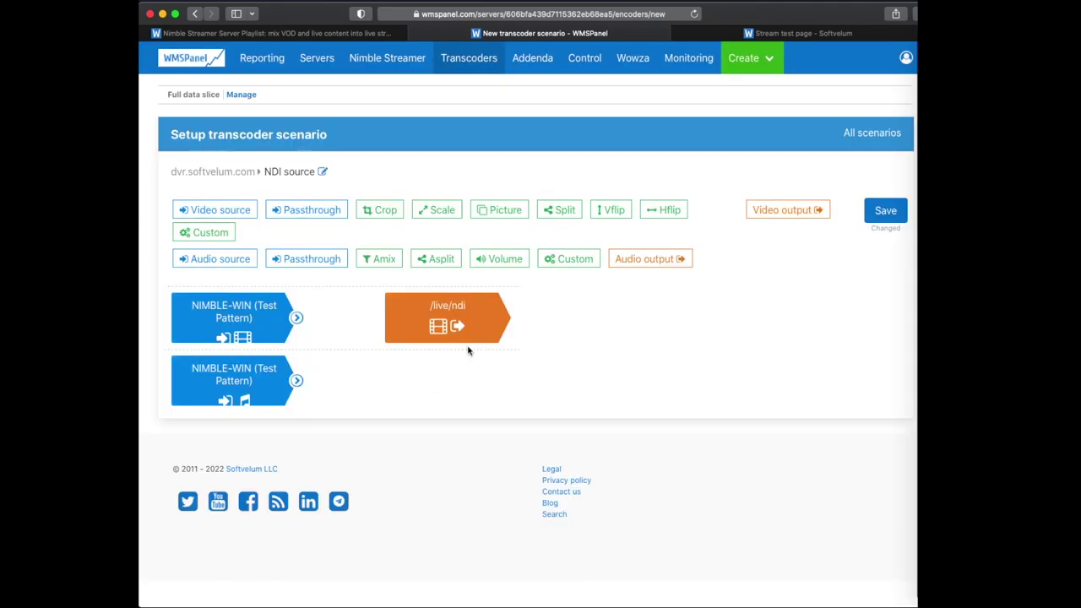
left_click_drag(650, 259, 449, 368)
type("live")
key("Tab")
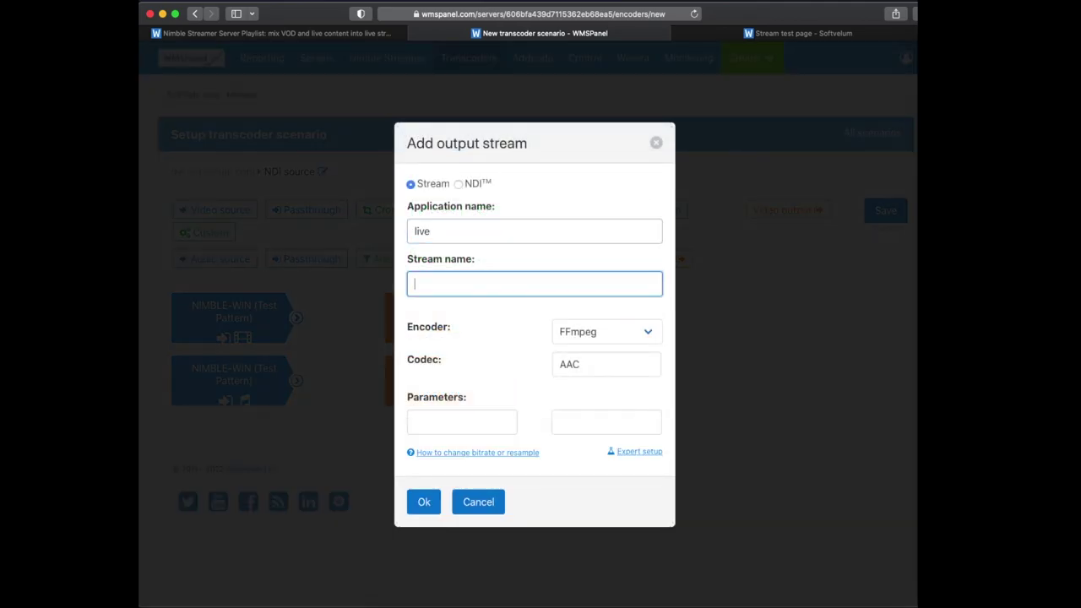
type("ndi")
left_click(424, 501)
- Connect each NDI source to its /live/ndi output and save the scenario
left_click_drag(296, 318, 390, 320)
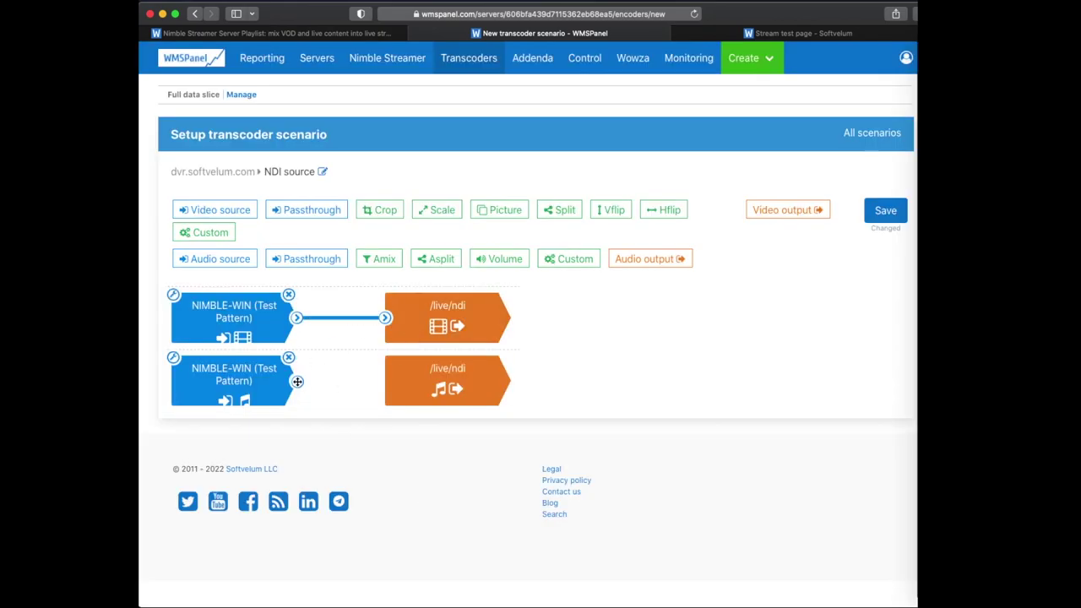
left_click_drag(297, 381, 387, 382)
left_click(883, 215)
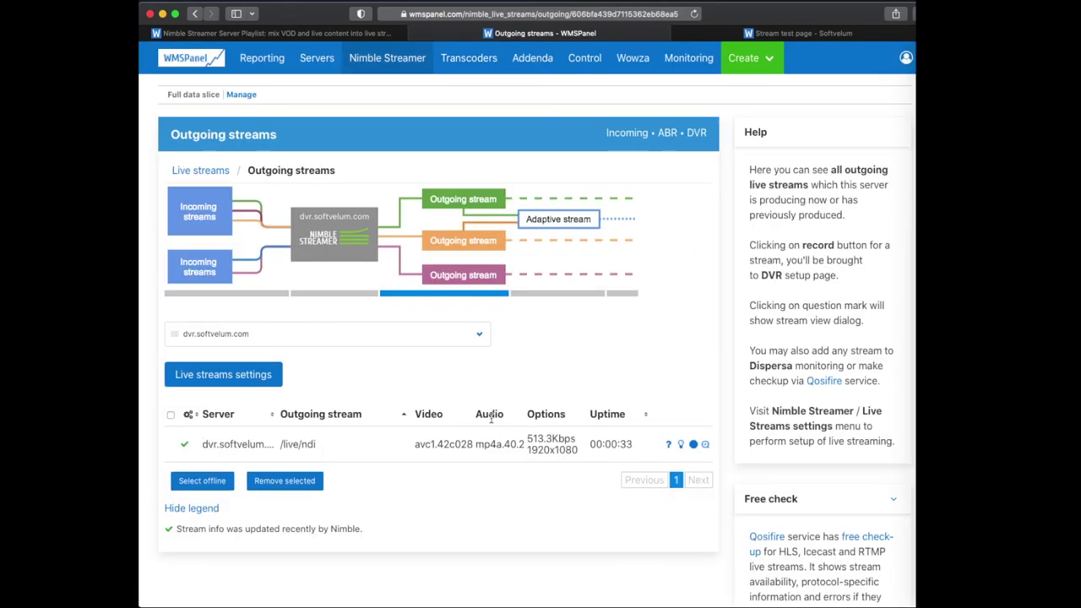
- Open /live/ndi's port 8081 HLS playlist URL on the test page and play it with Hls.js
left_click(668, 444)
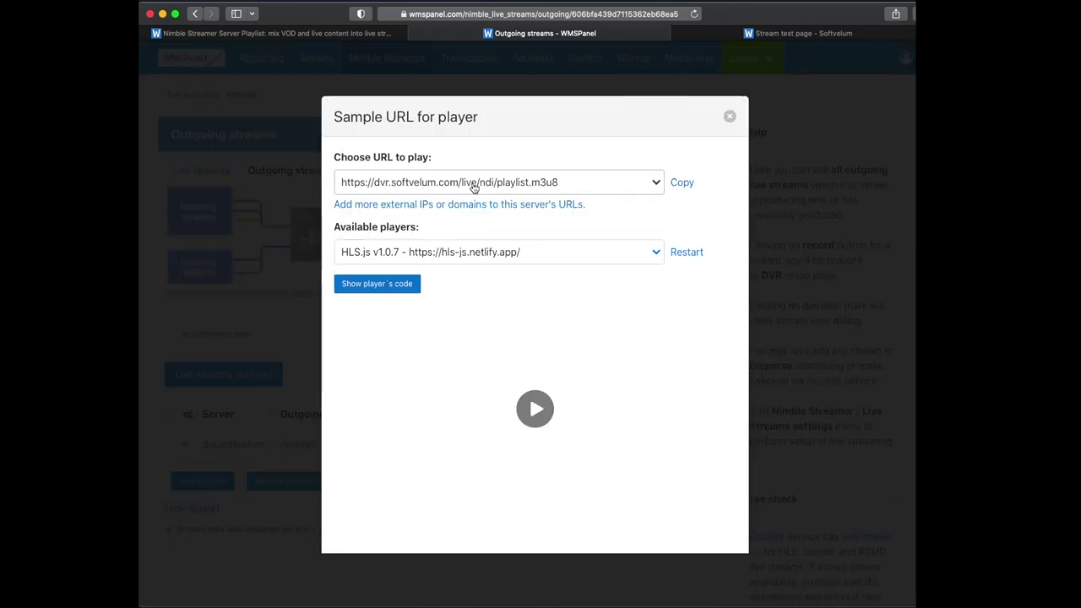
left_click(475, 187)
left_click(475, 230)
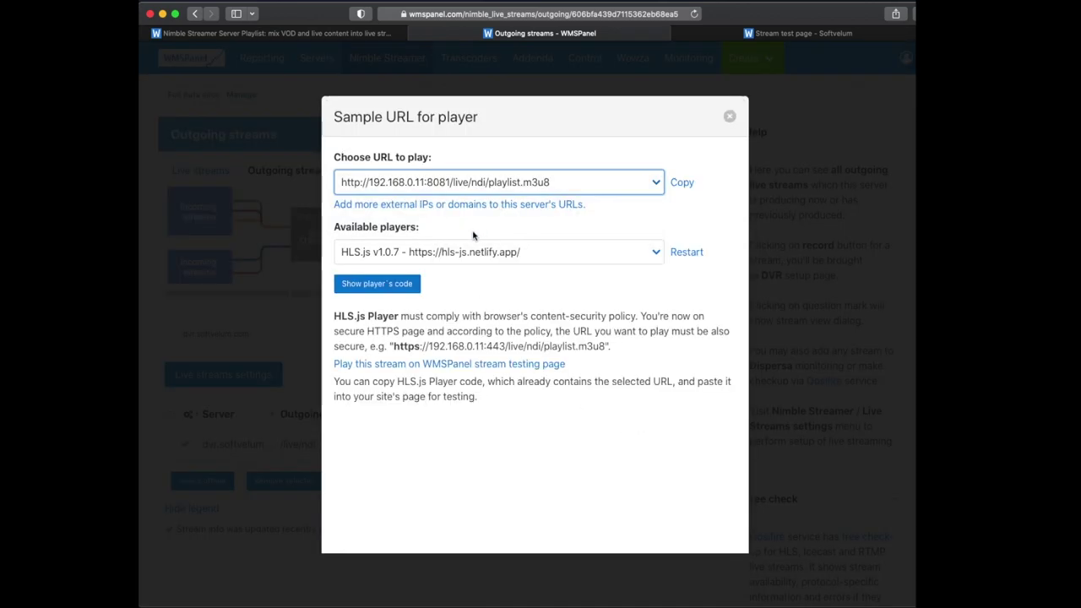
left_click(446, 369)
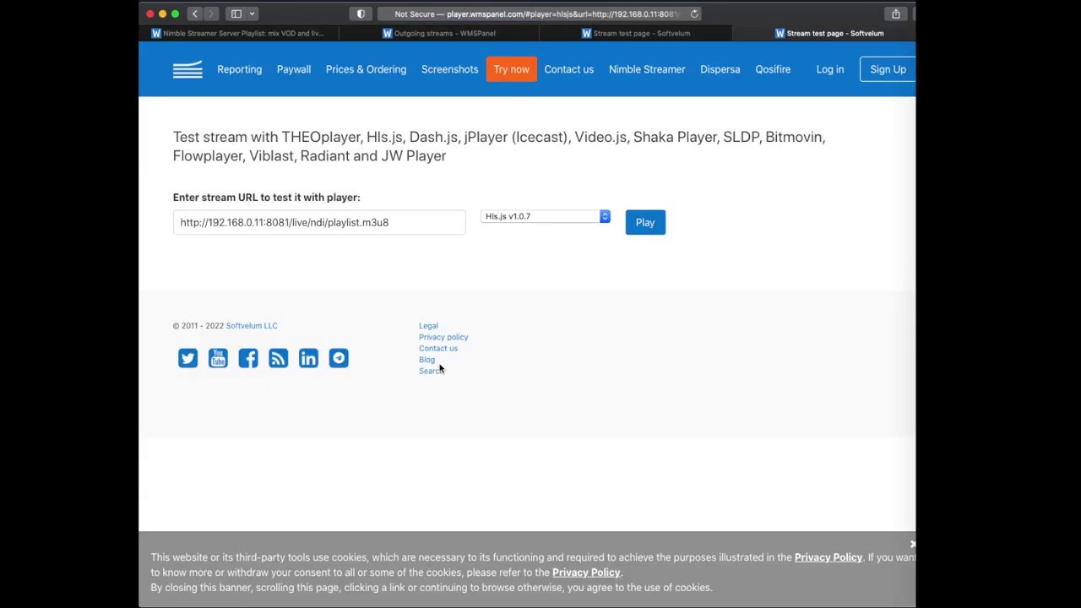
left_click(646, 231)
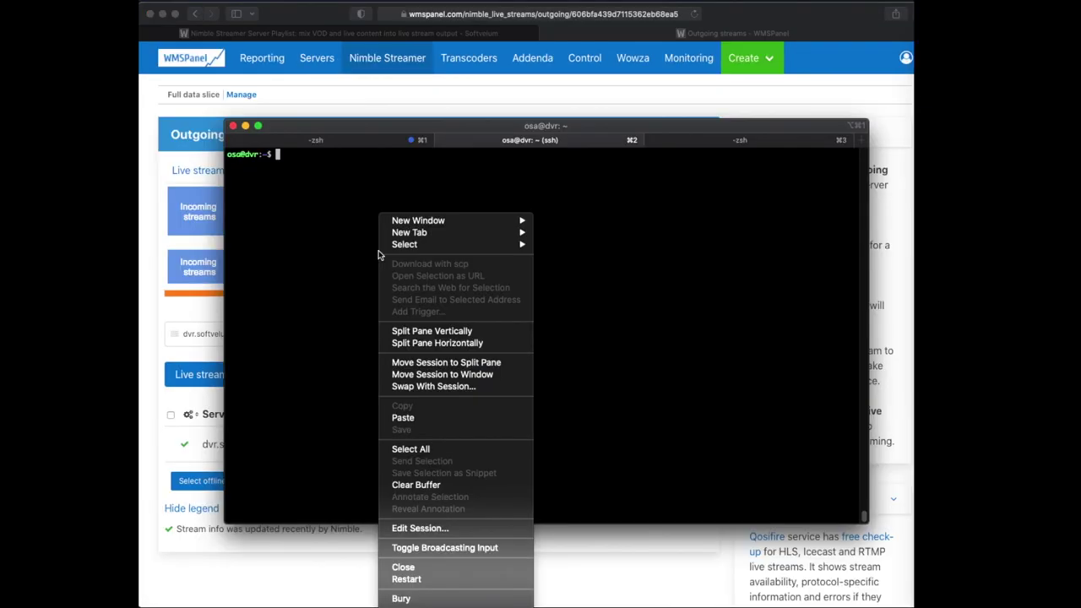
- Launch the ffmpeg test-pattern stream to live/rtmp in the background and run ps -e | grep ffmpeg
left_click(464, 417)
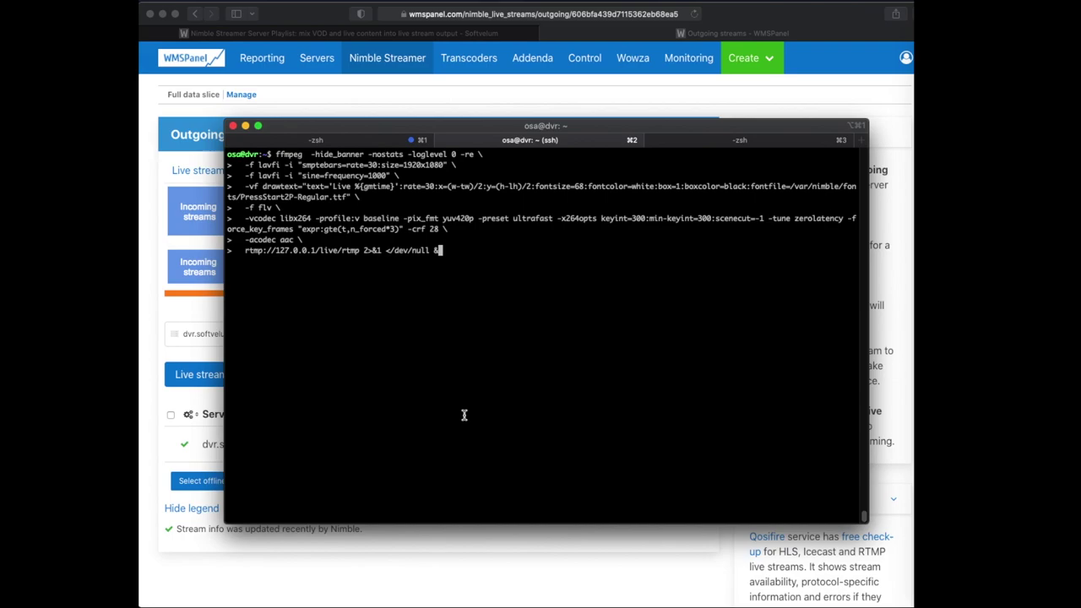
key("Return")
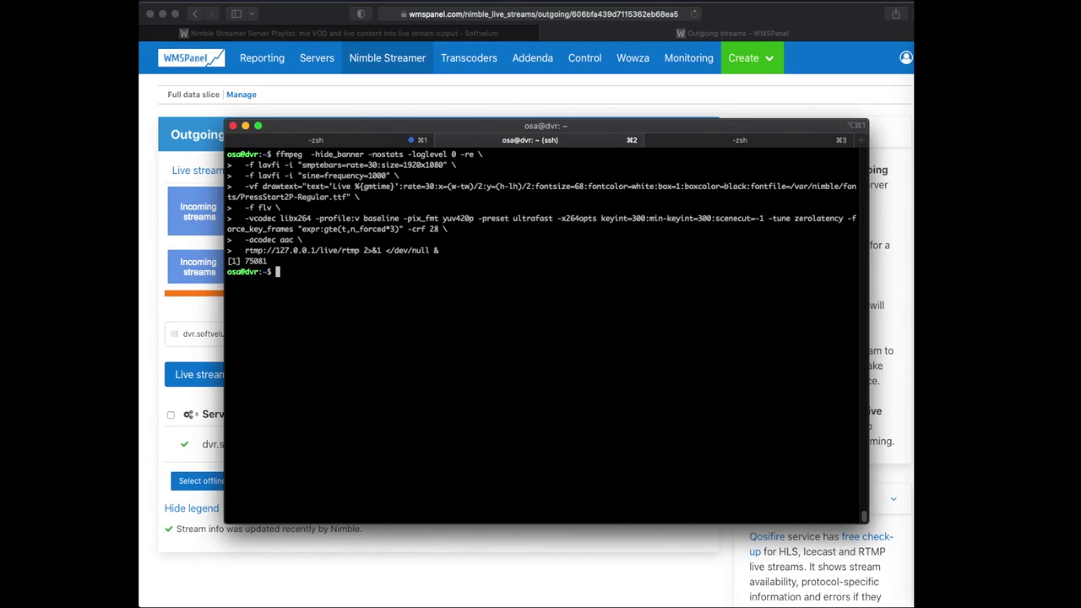
type("ps -e | grep ffmpeg")
key("Return")
- Confirm the process with ps -ef | grep ffmpeg, then reload WMSPanel's outgoing streams
key("Up")
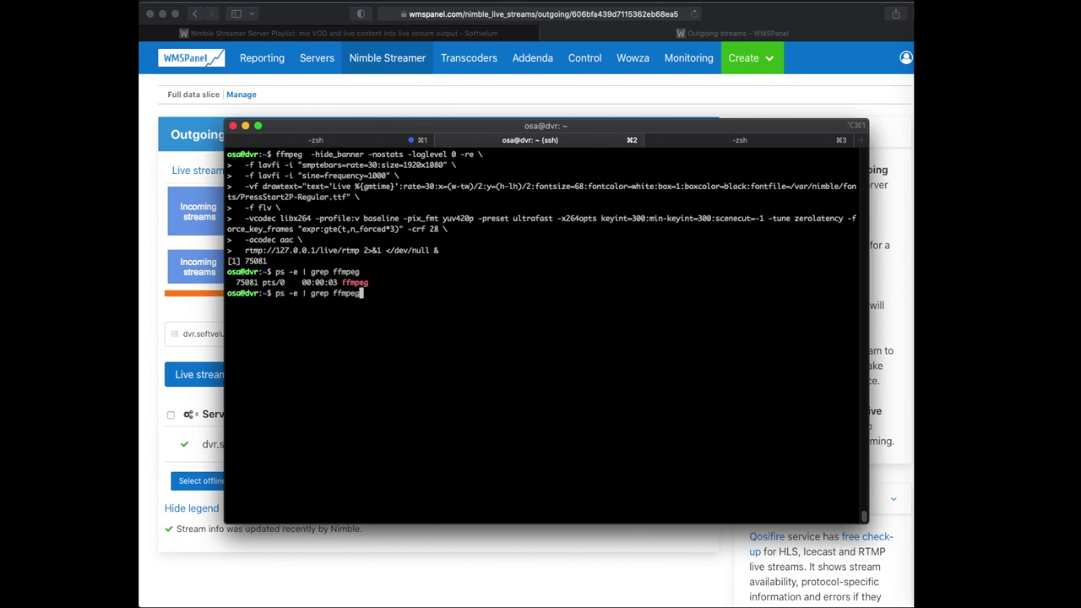
key("Left")
key("Left")
key("Left")
key("Left")
key("Left")
key("Left")
key("Left")
key("Left")
key("Left")
key("Left")
key("Left")
key("Left")
key("Left")
key("Left")
key("Left")
type("f")
key("Return")
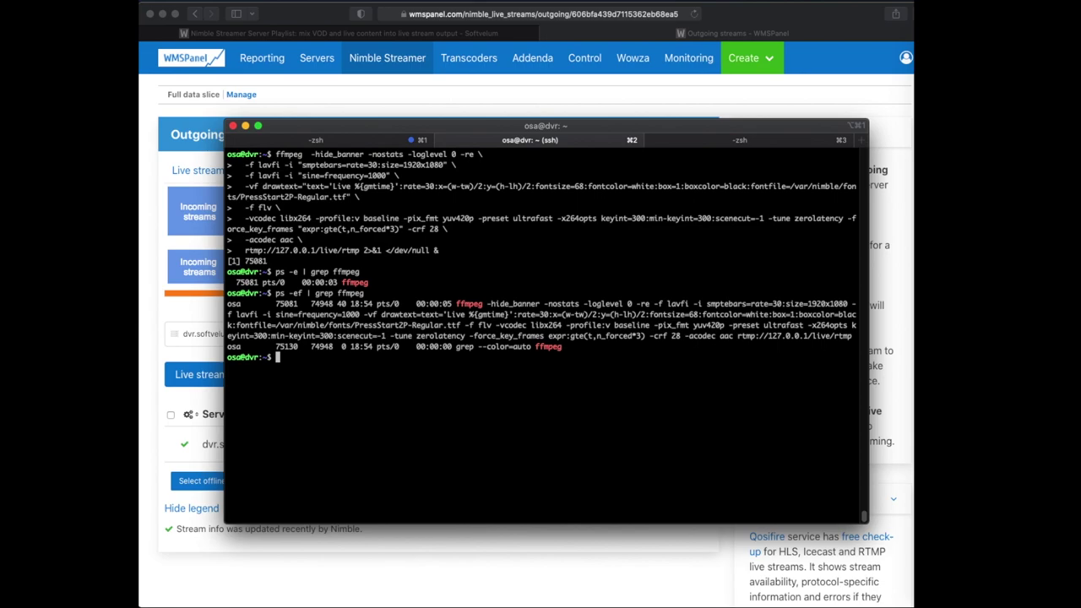
left_click(505, 576)
key("super+r")
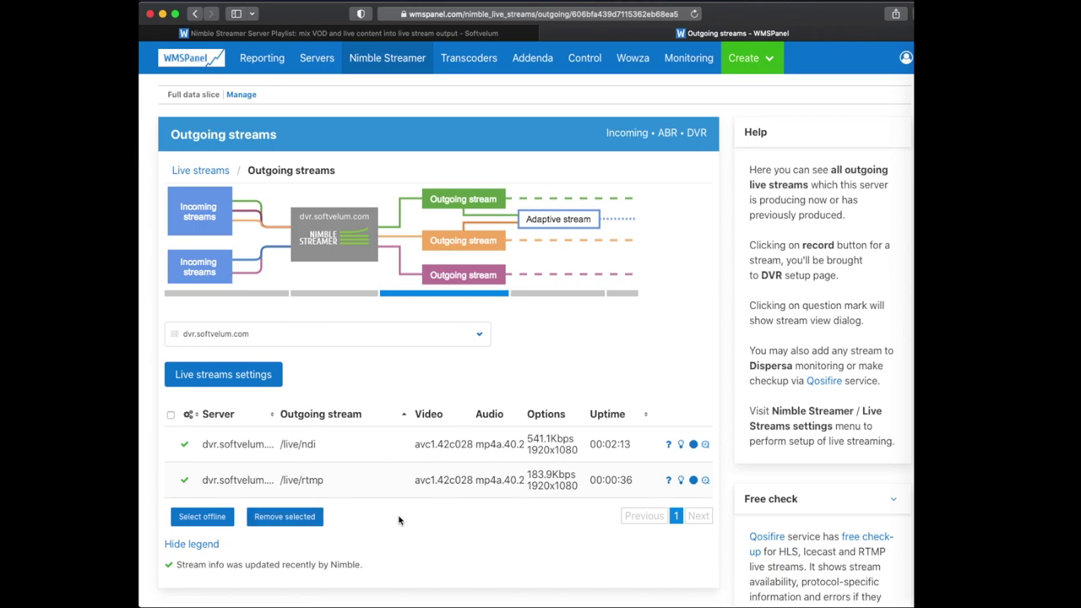
- Show the sample player URLs for the /live/rtmp stream
left_click(668, 480)
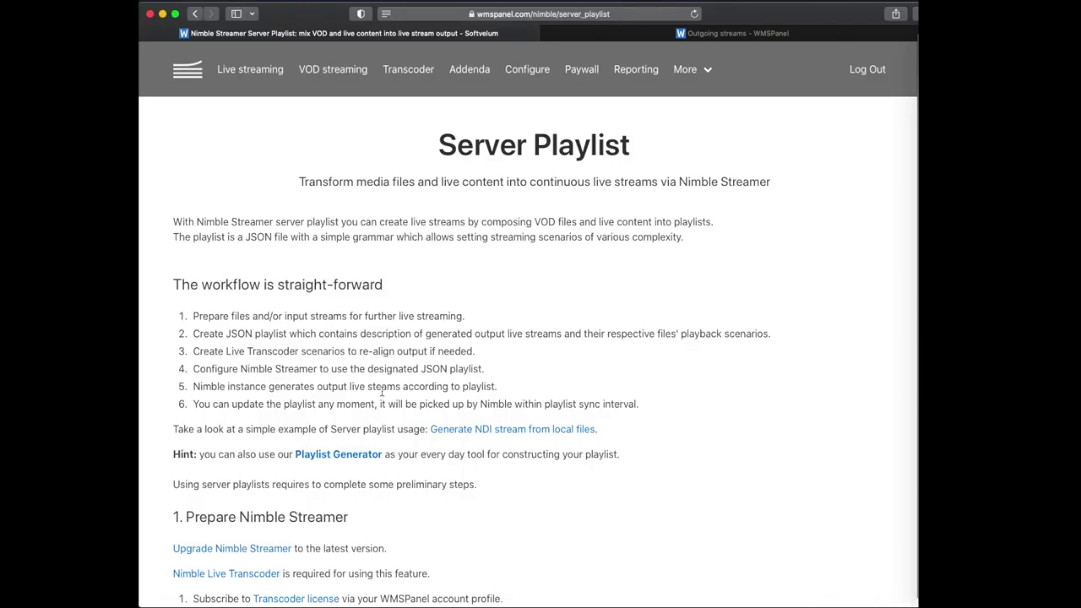
- Start the Playlist generator with playlist/air as the output stream
left_click(333, 456)
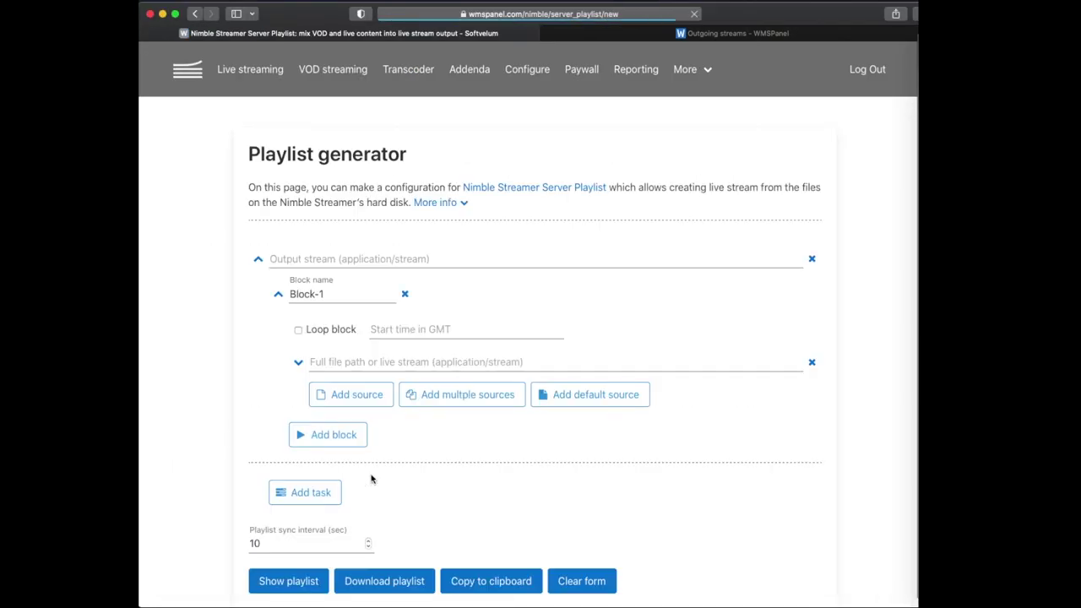
left_click(360, 260)
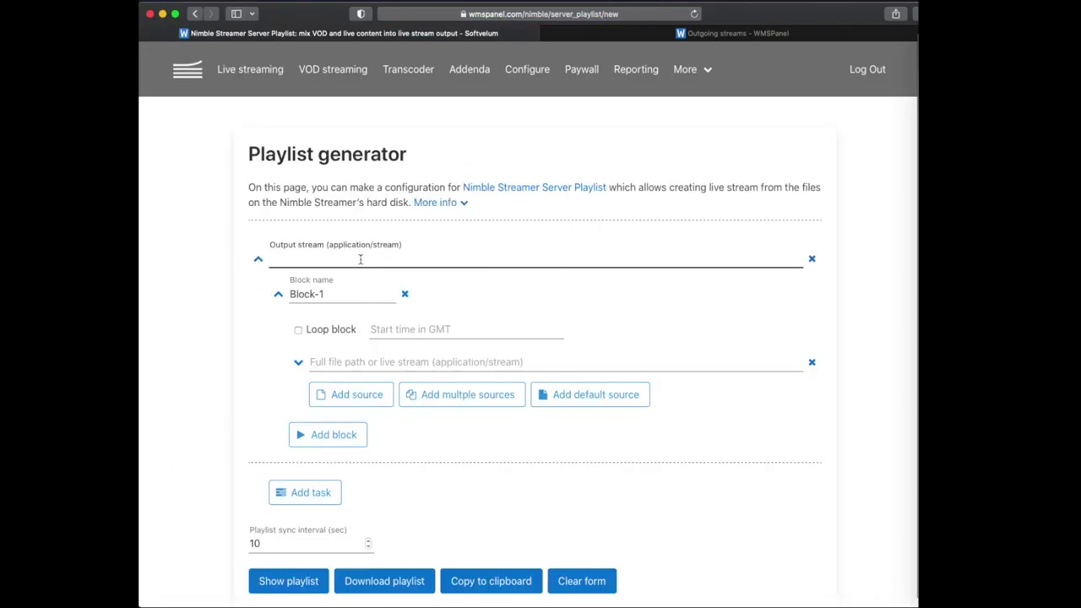
type("playlist/air")
triple_click(361, 294)
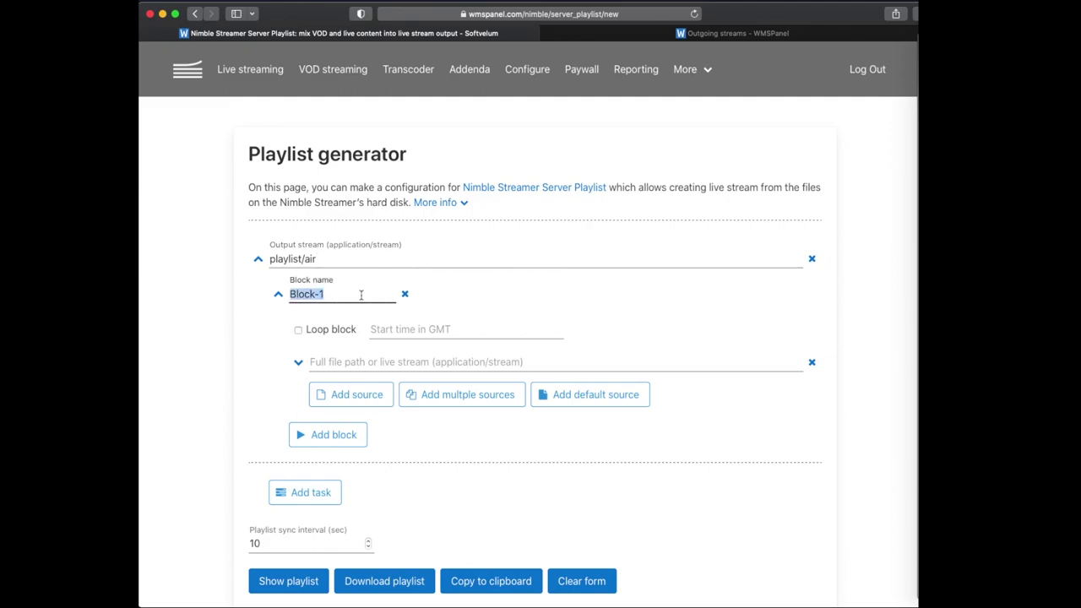
type("air")
left_click(298, 331)
left_click(431, 328)
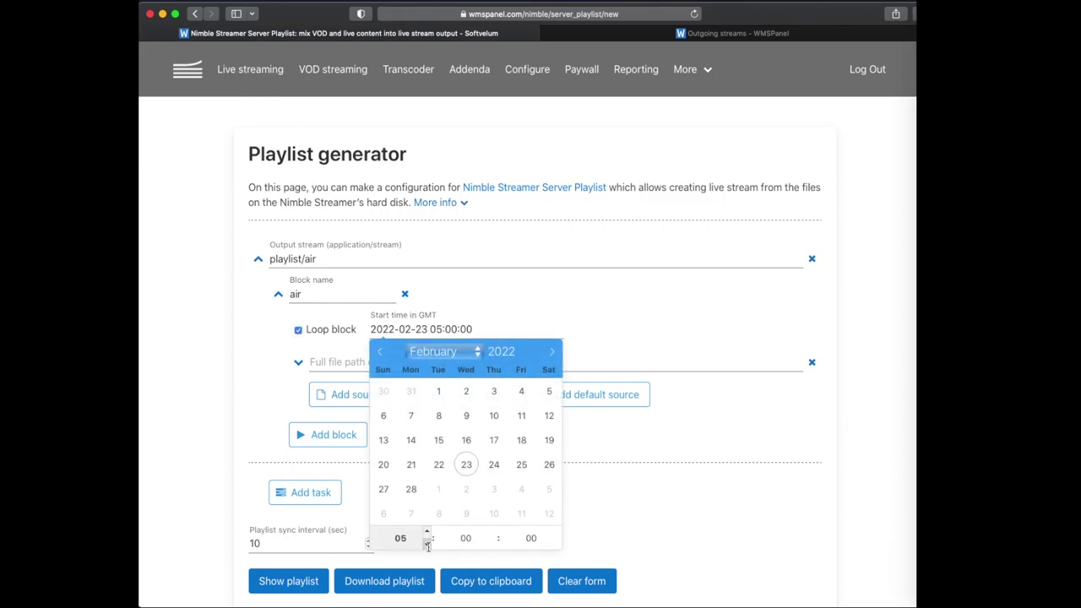
scroll(400, 538, "up", 5)
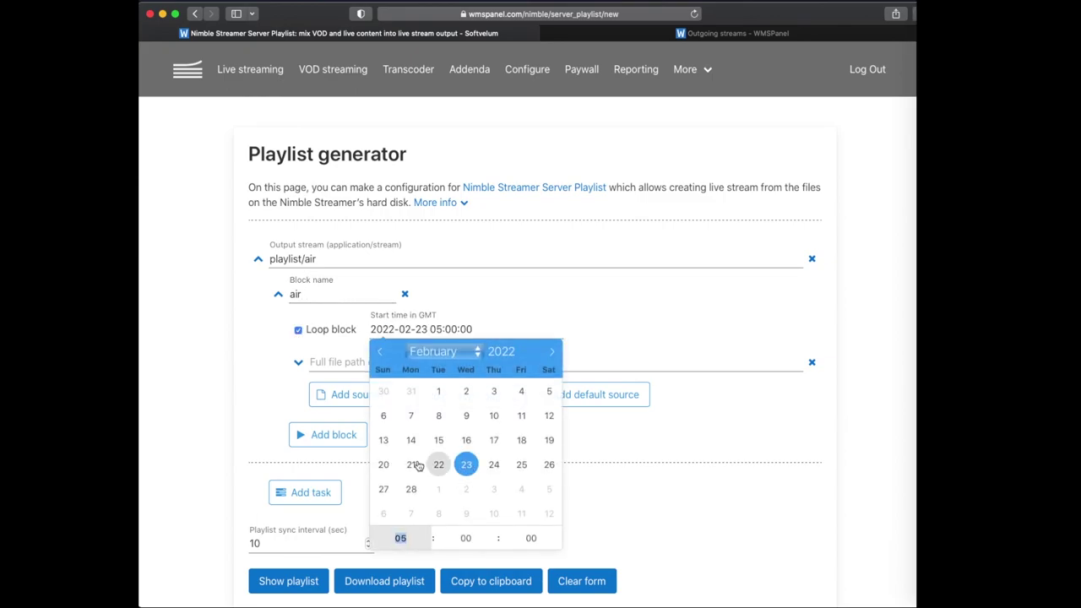
left_click(659, 349)
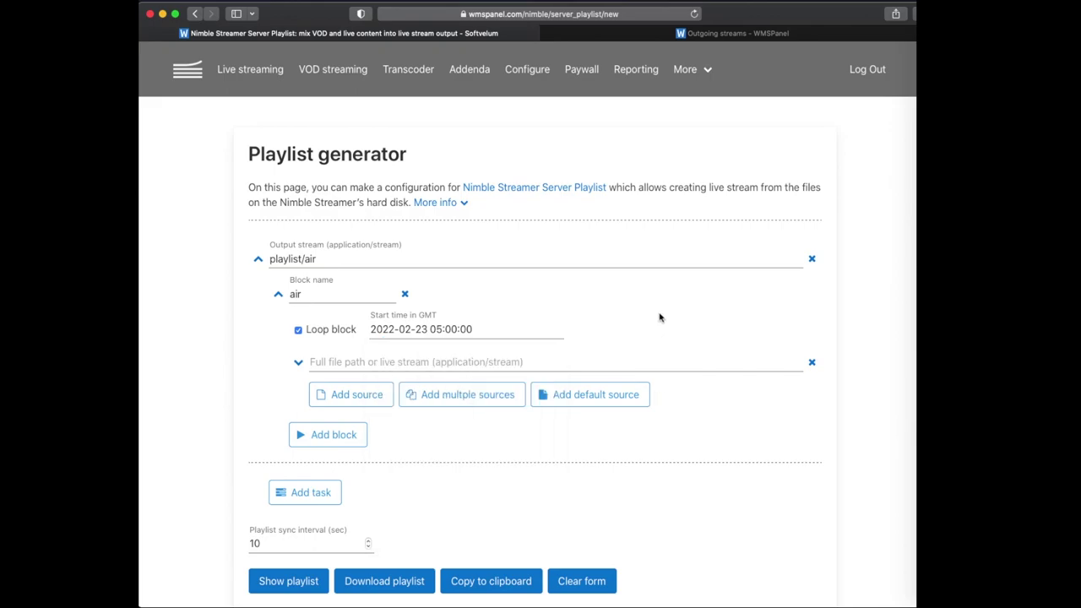
- Add live/rtmp and live/ndi as sources to the air block, 180 seconds each
left_click(382, 362)
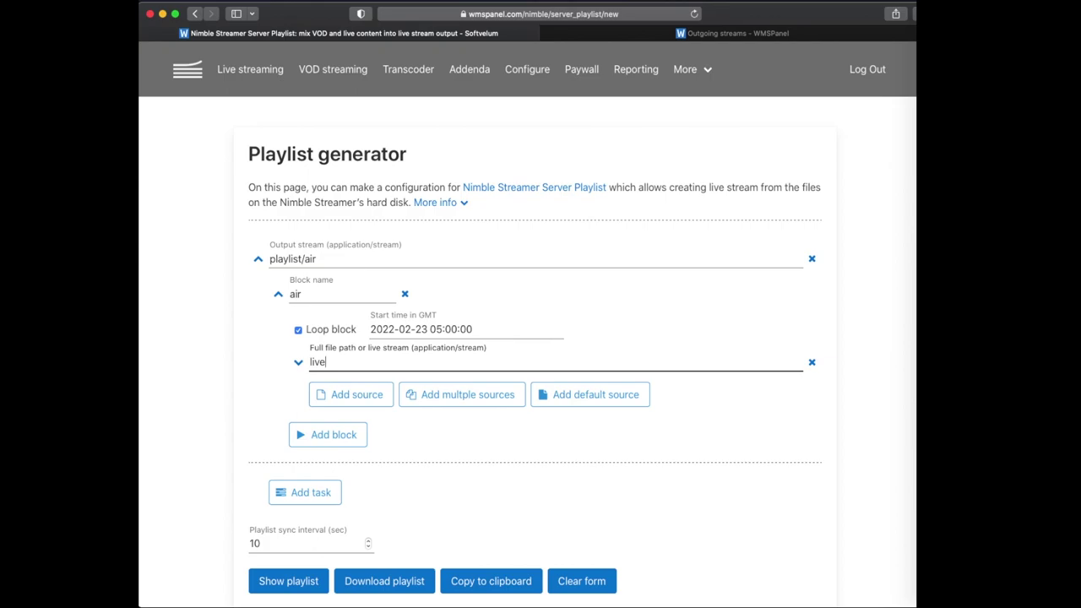
type("live/rtmp")
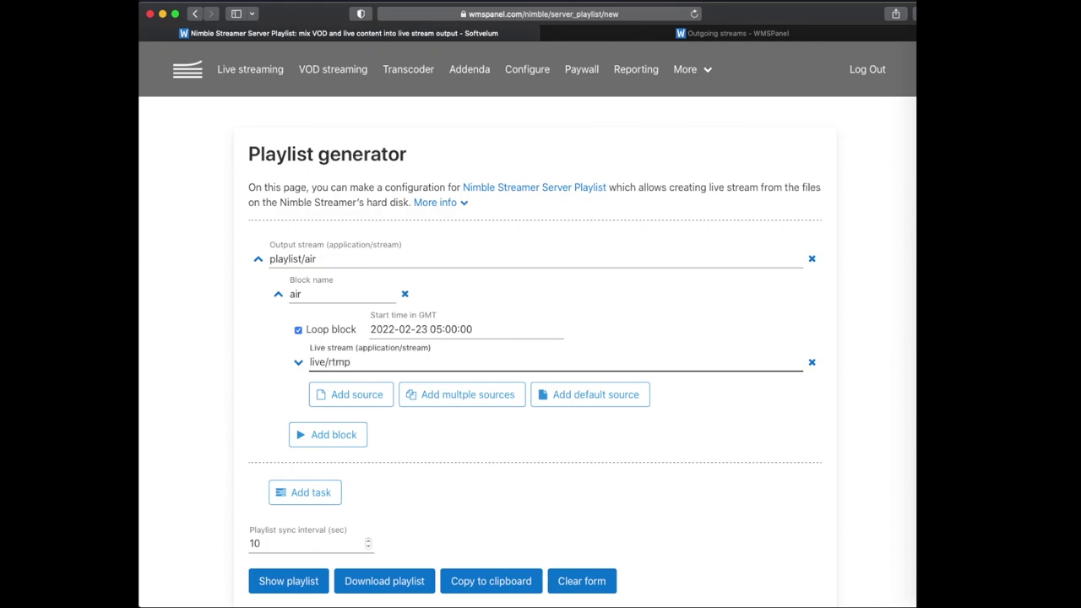
left_click(299, 362)
left_click(326, 396)
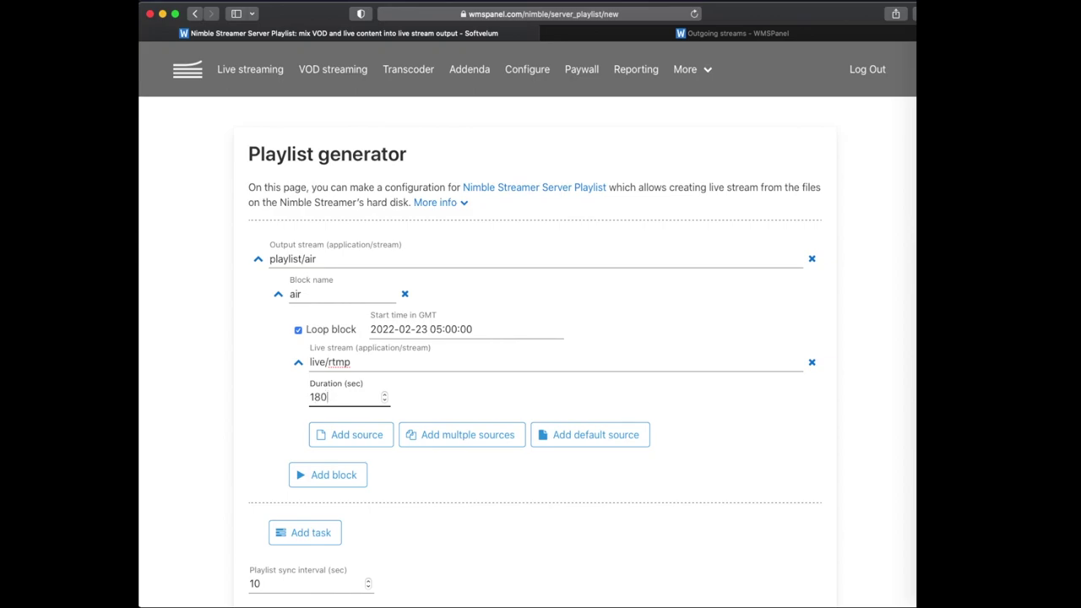
left_click(337, 434)
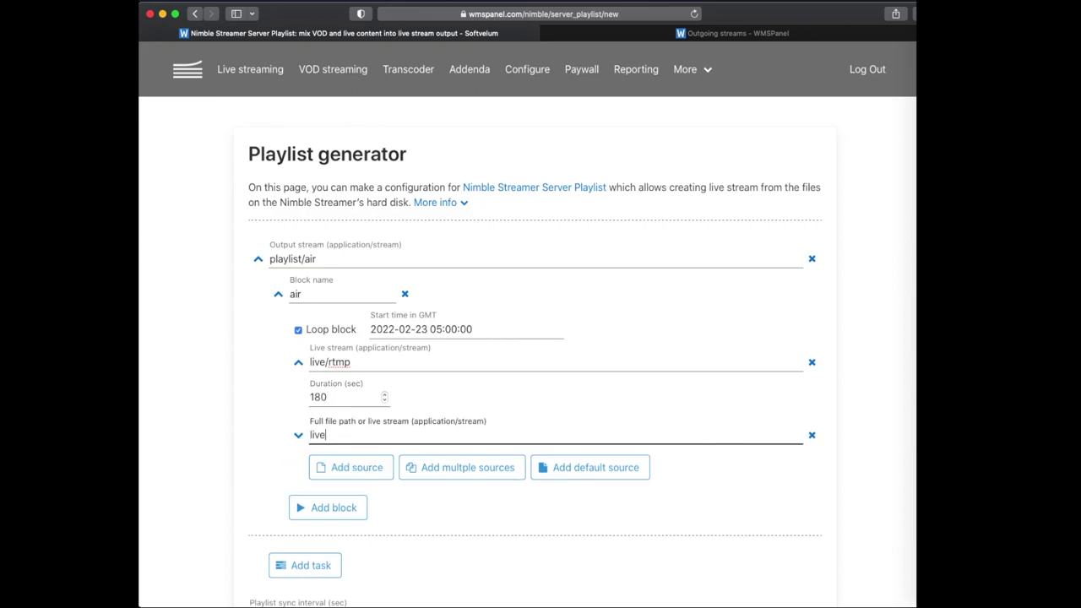
type("live/ndi")
left_click(298, 435)
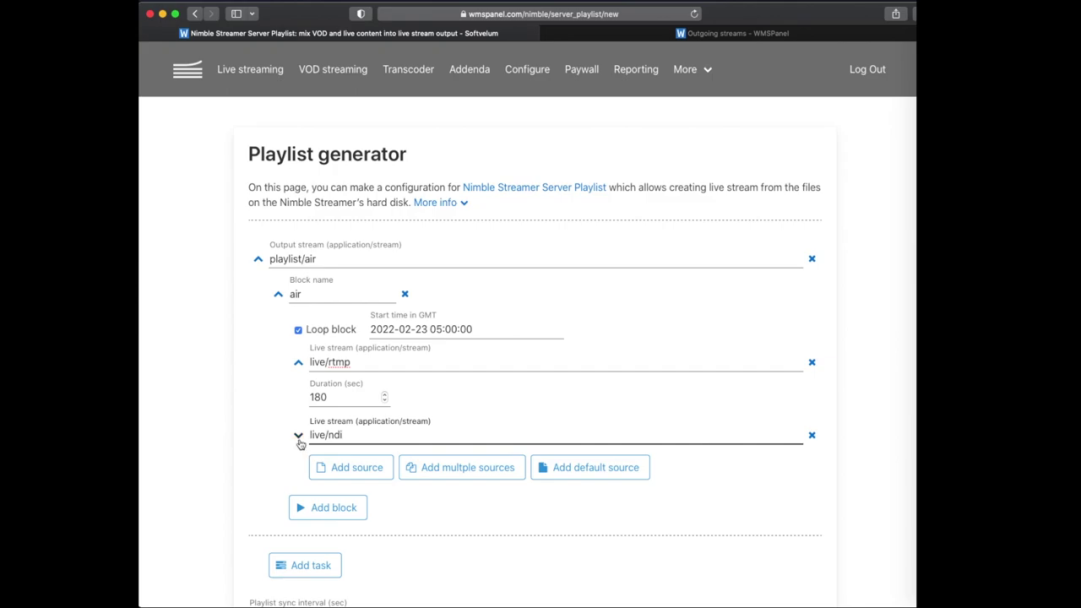
left_click(330, 470)
type("180")
- Add /var/nimble/mp4/bbb_1080p_h264_aac.mp4 as the third source, copying the file name from Terminal
scroll(346, 494, "down", 2)
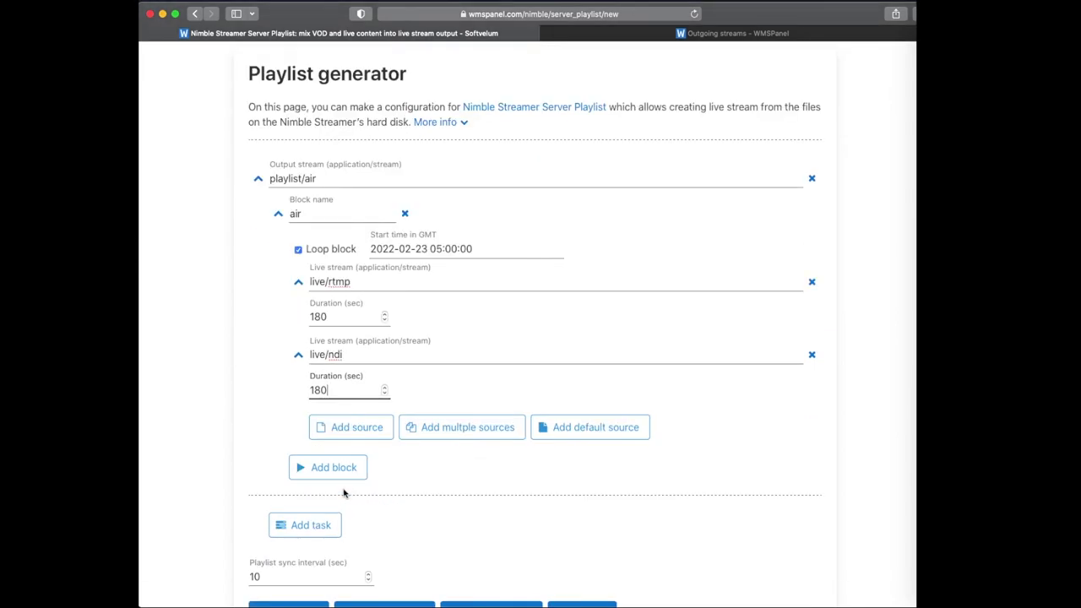
left_click(332, 429)
left_click(332, 427)
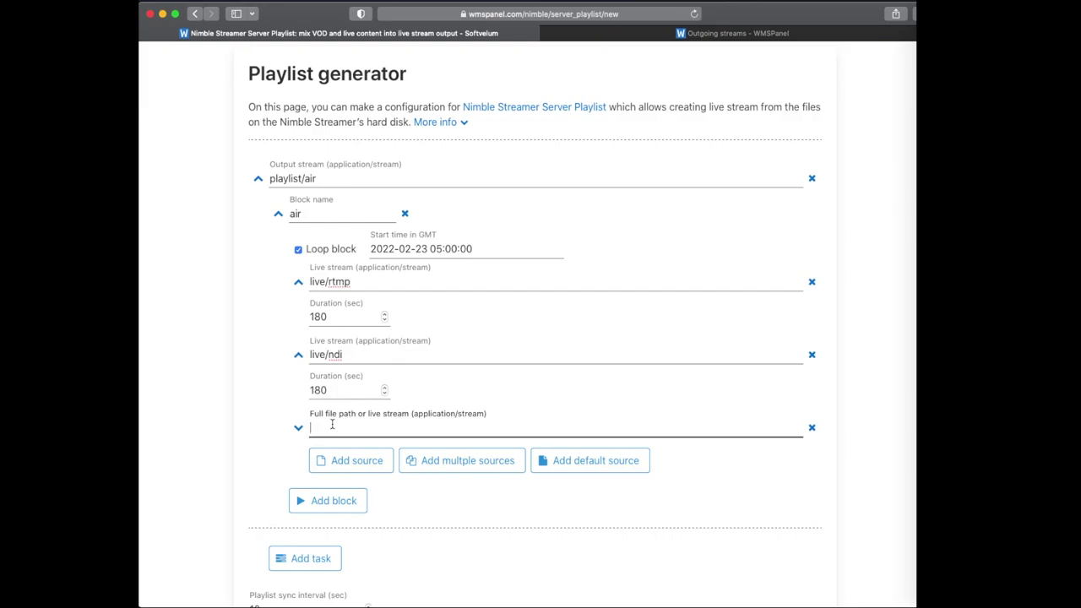
type("/var/nimble/mp4/")
key("super+Tab")
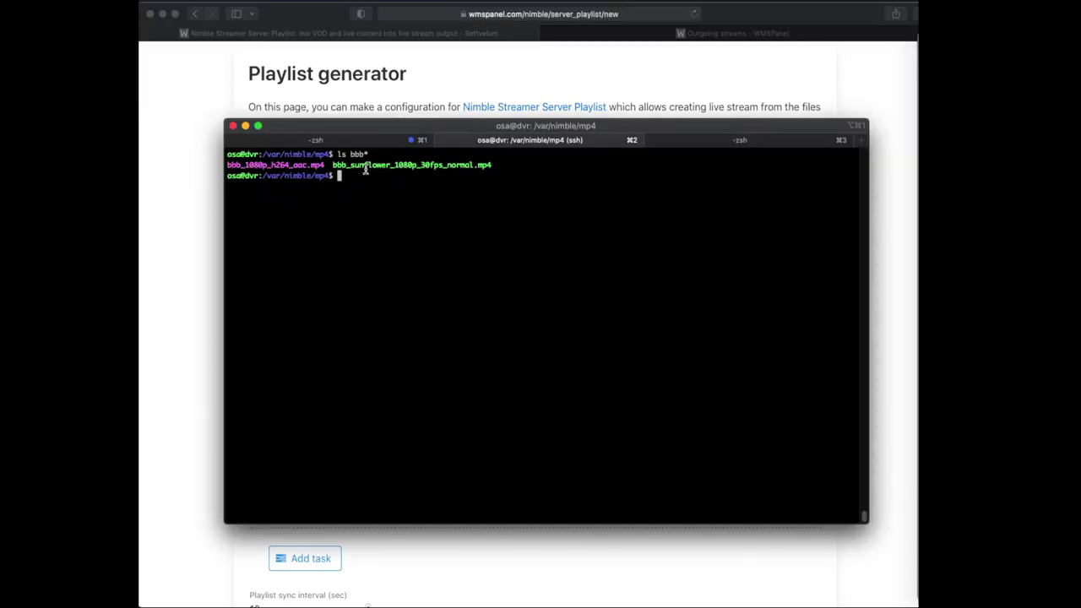
left_click_drag(226, 164, 325, 164)
key("super+c")
key("super+Tab")
key("super+v")
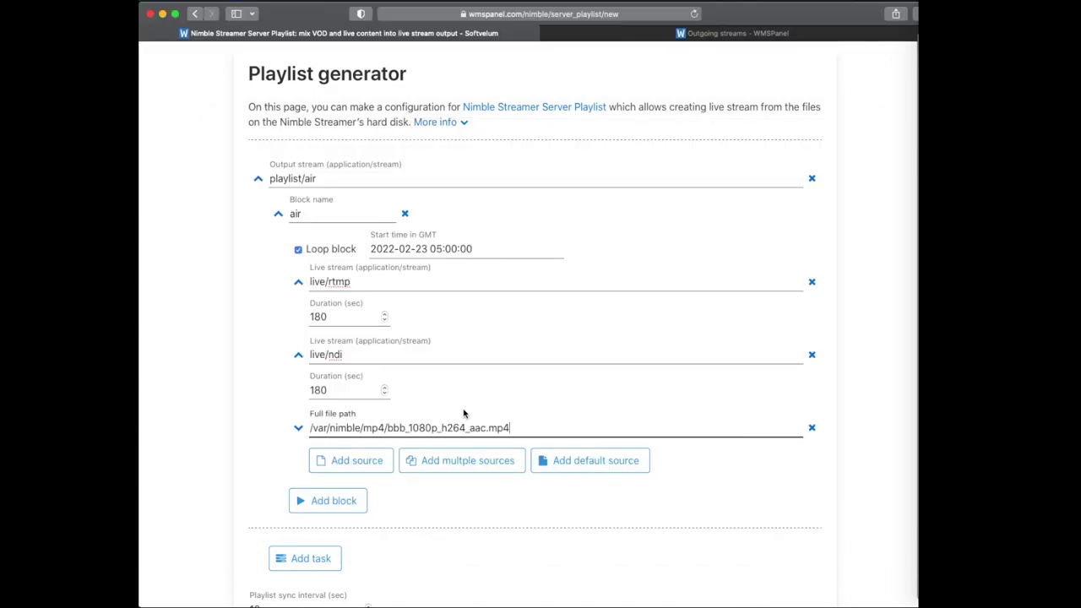
scroll(504, 343, "down", 4)
scroll(390, 394, "down", 5)
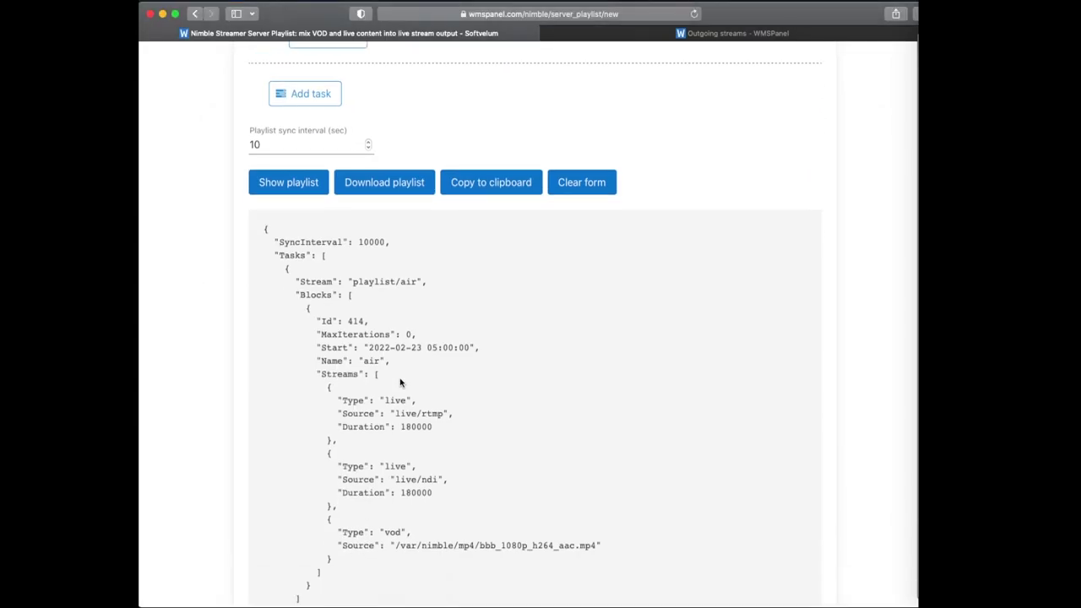
scroll(400, 380, "up", 2)
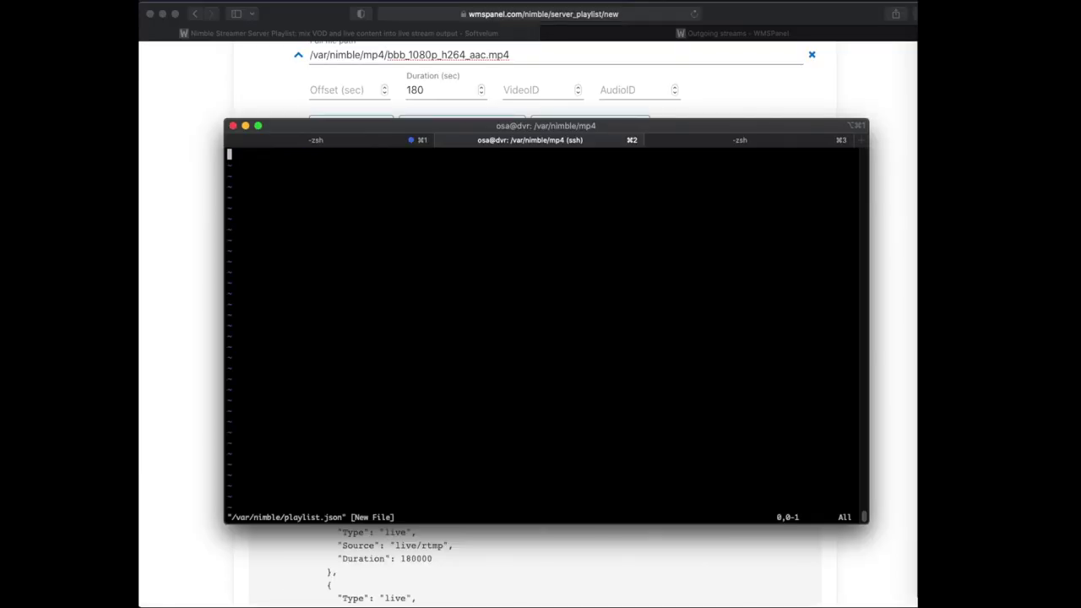
- Paste the generated playlist JSON into vim and save the file
key("i")
key("super+v")
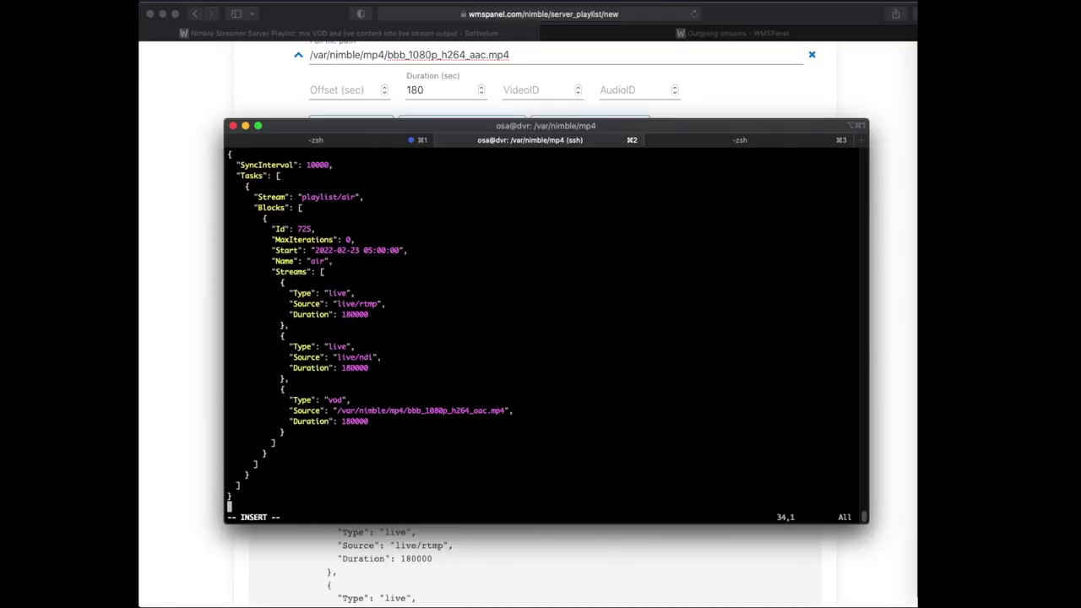
key("Escape")
type(":wq!")
key("Return")
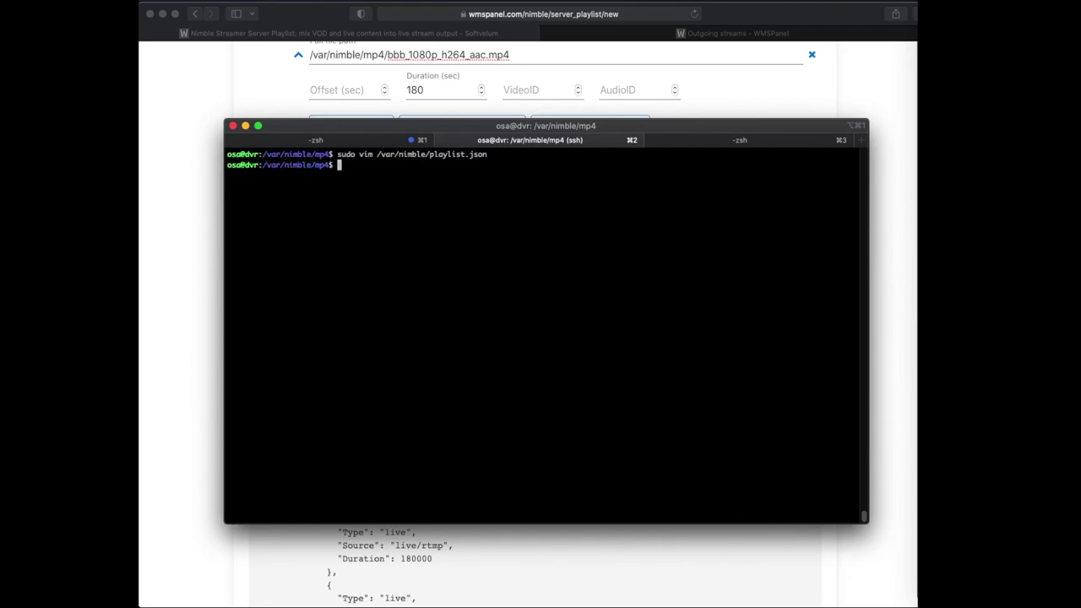
- Open /etc/nimble/nimble.conf in vim and copy the server_playlist_sync_url example line
type("sudo vim /etc/nimble/nimble.conf")
key("Return")
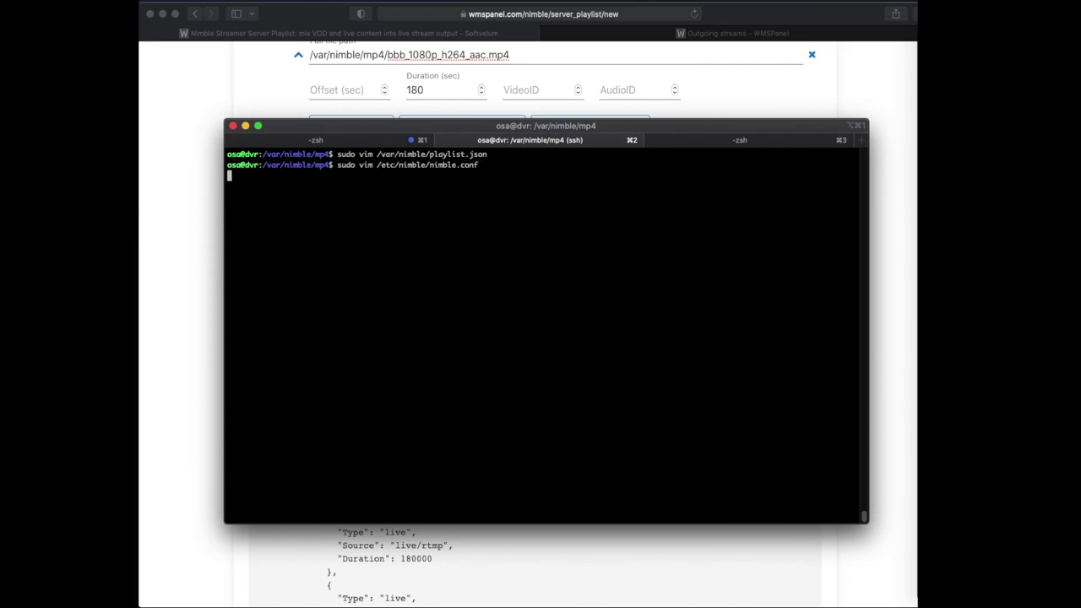
left_click(226, 46)
scroll(415, 212, "up", 10)
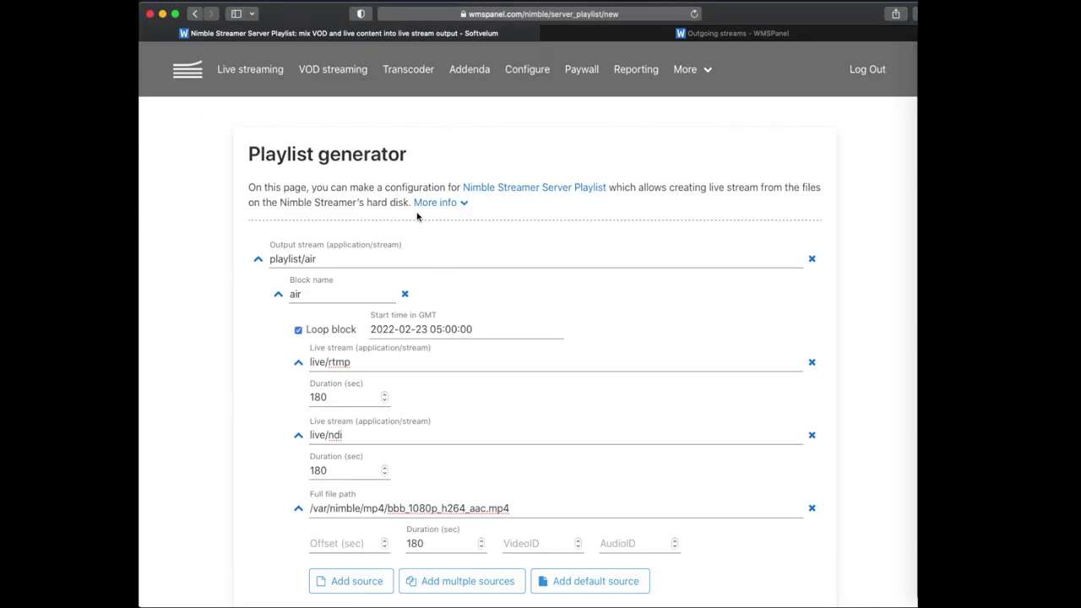
left_click(433, 202)
left_click_drag(505, 440, 339, 445)
key("super+c")
- Add server_playlist_sync_url = /var/nimble/playlist.json to nimble.conf, save, and restart Nimble
key("super+Tab")
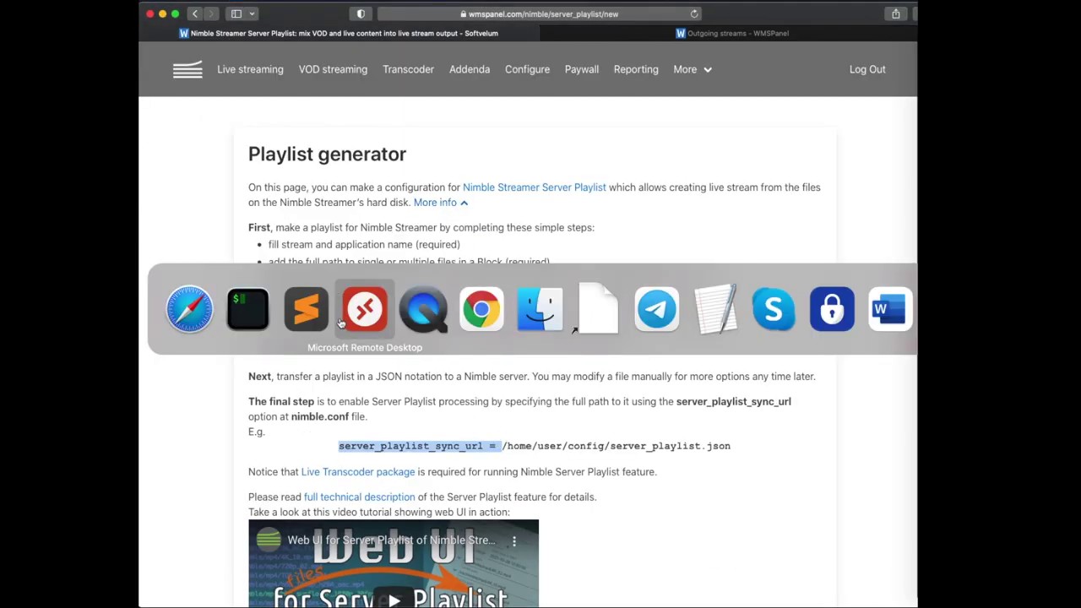
key("o")
key("super+v")
type("/var/")
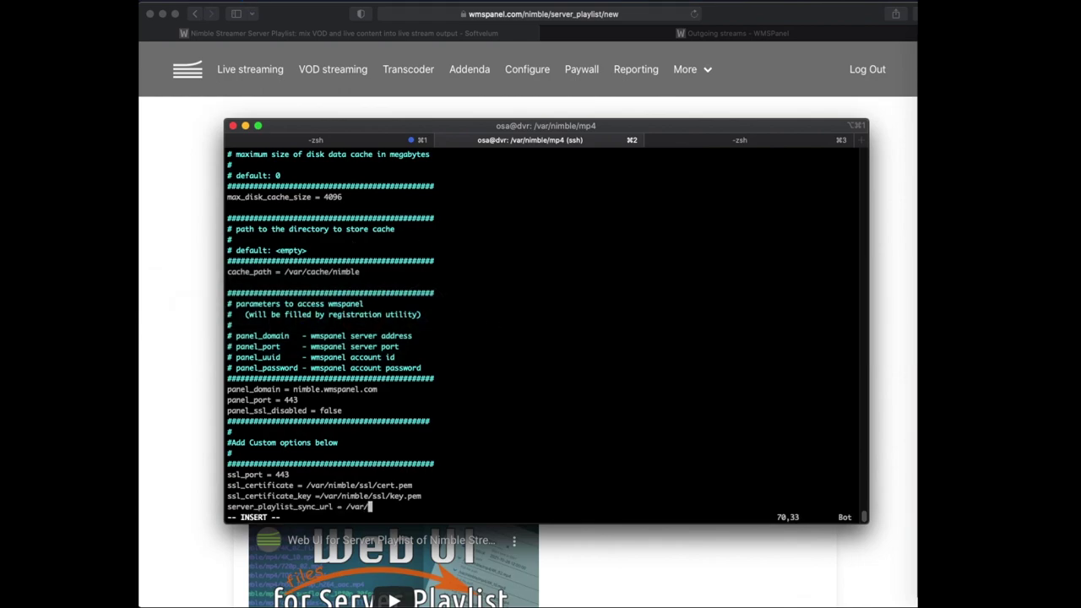
type("nimble/playlist.json")
key("Return")
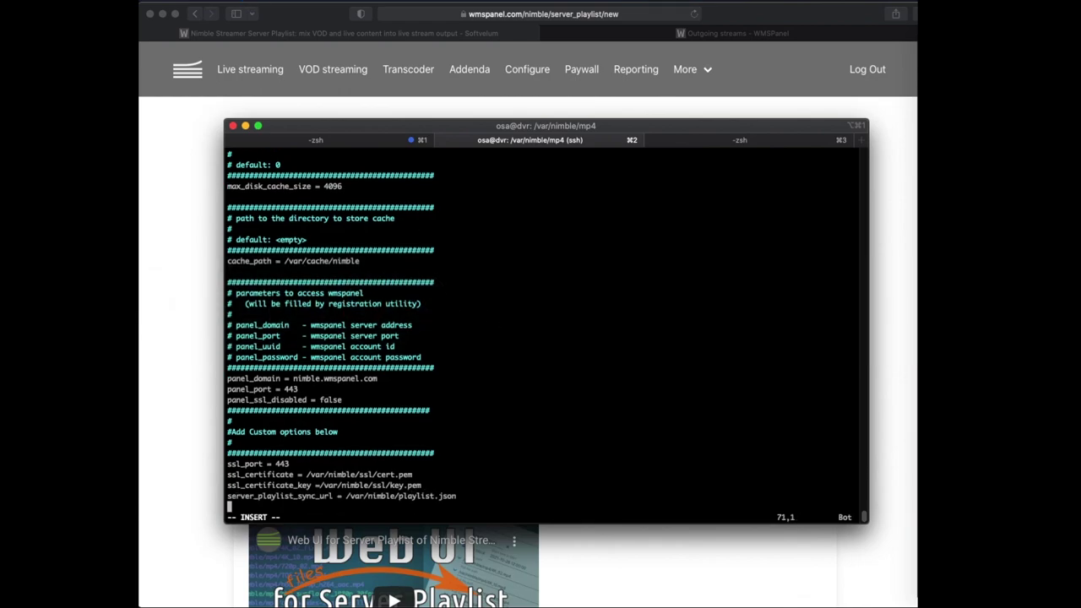
key("Escape")
type(":wq!")
key("Return")
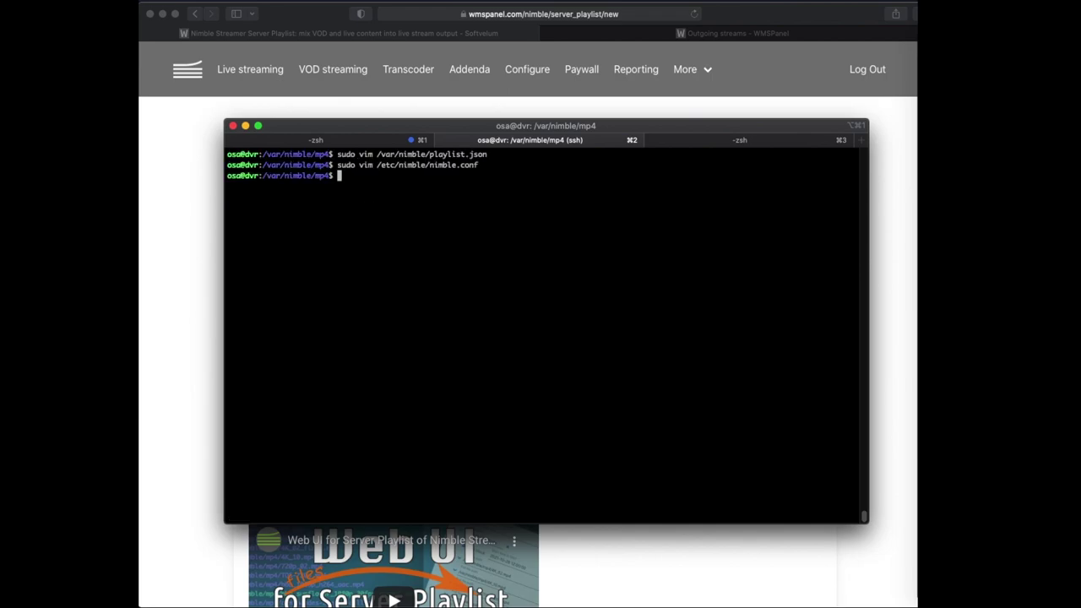
type("sudo systemctl restart nimble")
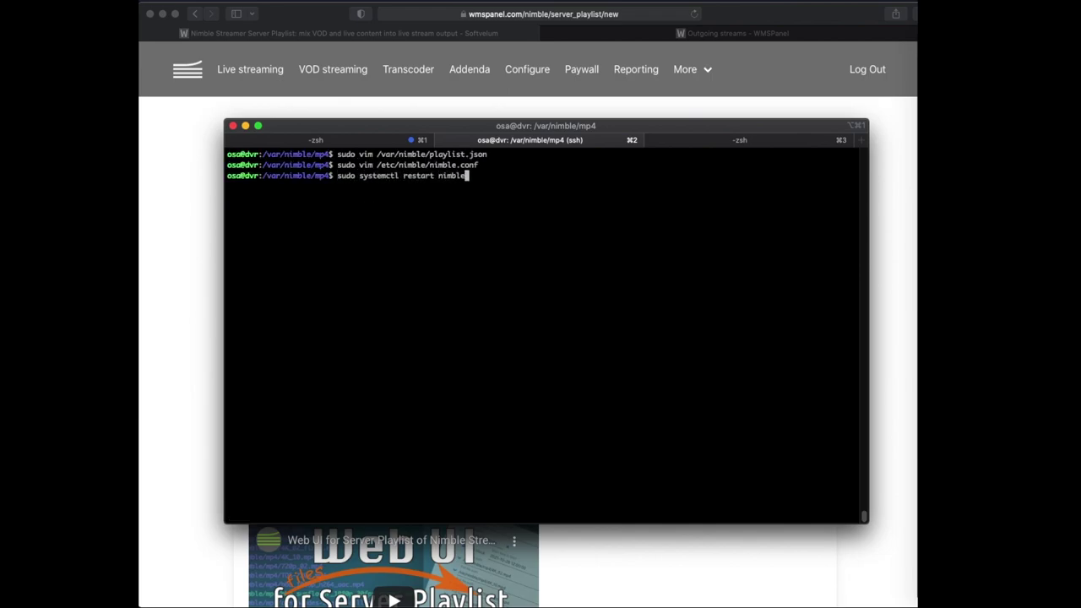
key("Return")
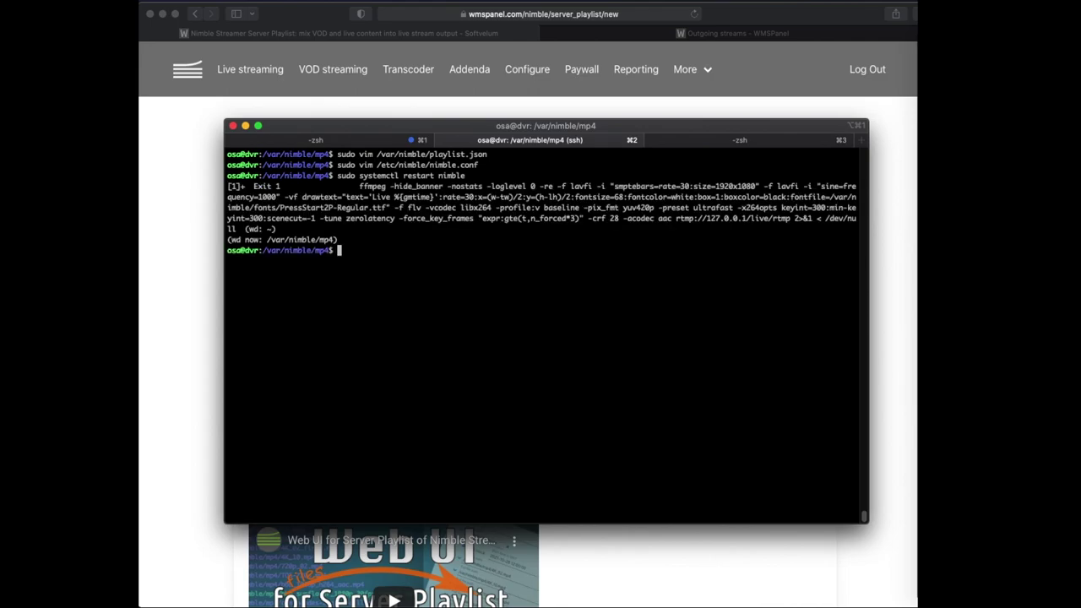
- Relaunch ffmpeg with !ffmpeg and pick /playlist/air's 192.168.0.11:8081 playlist URL
type("!ffmpeg")
key("Return")
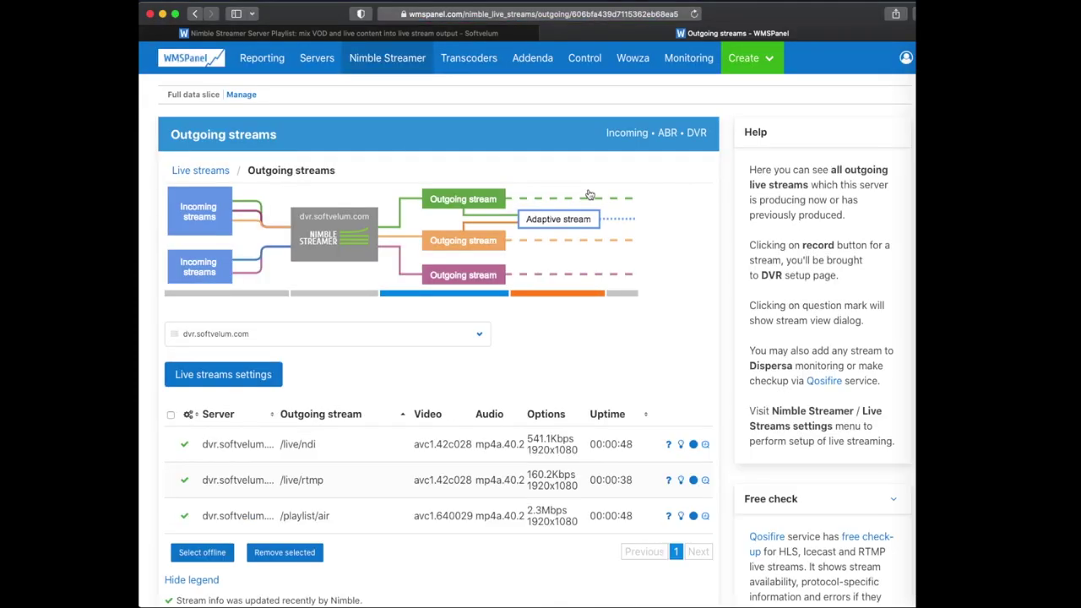
scroll(581, 218, "down", 2)
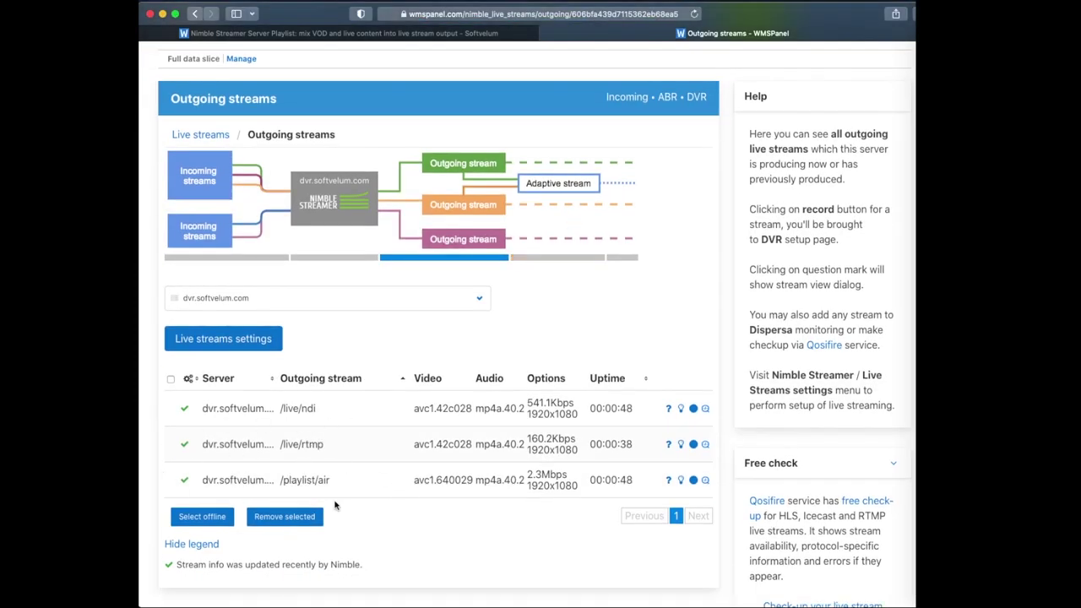
left_click(668, 480)
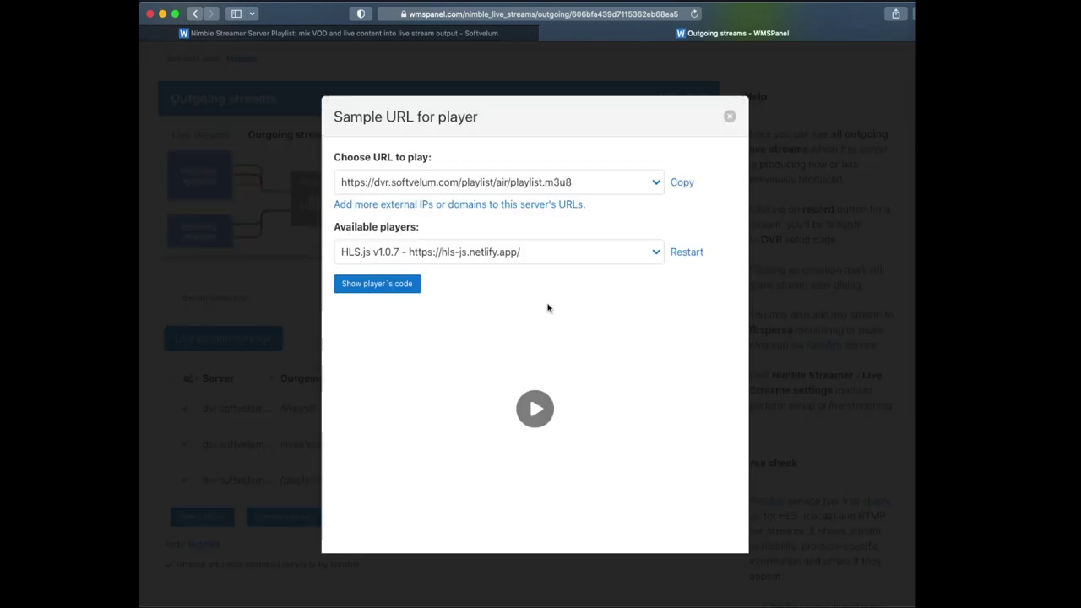
left_click(499, 182)
left_click(473, 229)
- Start the playlist/air HLS stream and highlight the vod, then live/rtmp, blocks in the playlist JSON
left_click(439, 364)
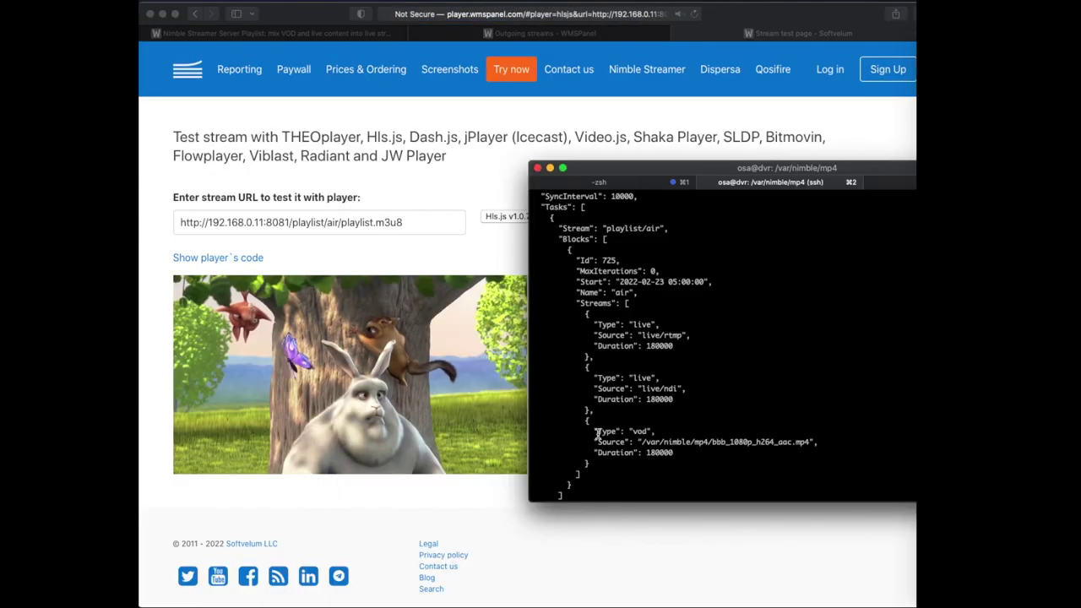
left_click_drag(594, 431, 824, 448)
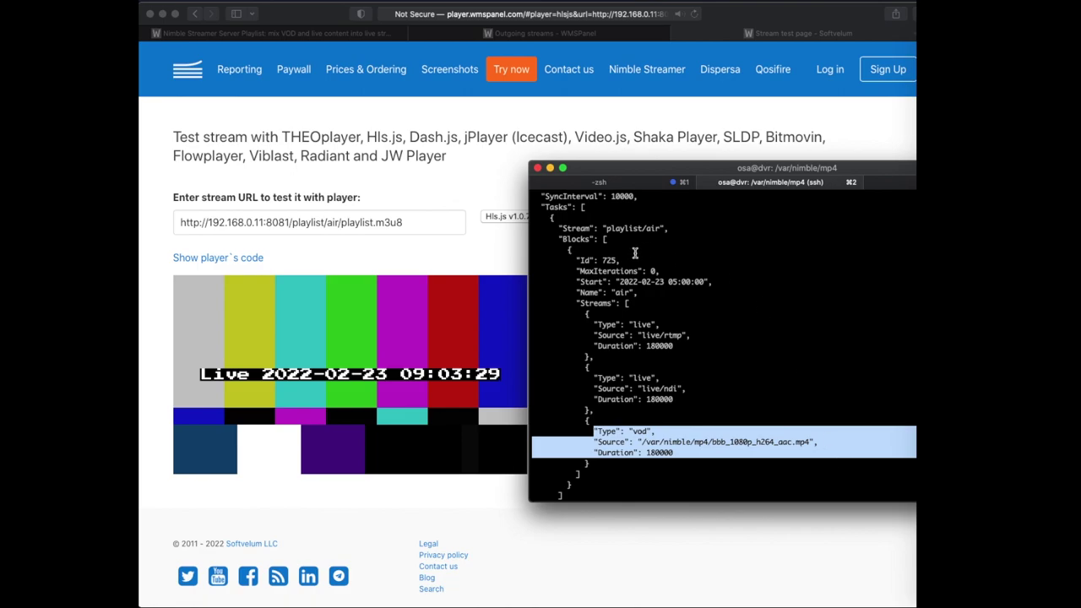
left_click(581, 317)
left_click_drag(581, 316, 675, 348)
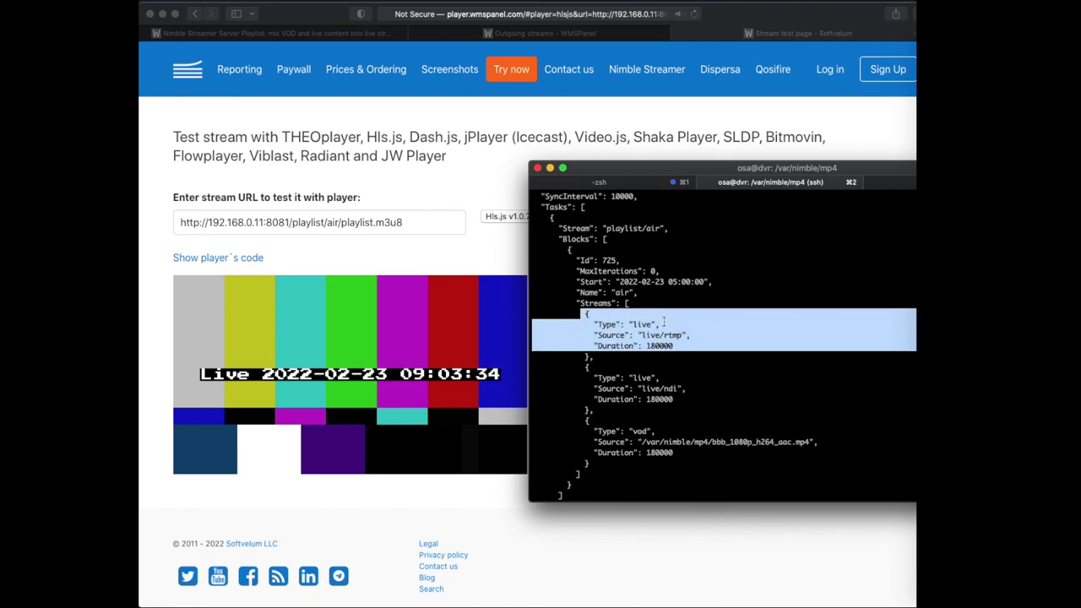
- Watch the player move from the RTMP colour bars to NDI and highlight the live/ndi block
left_click(456, 484)
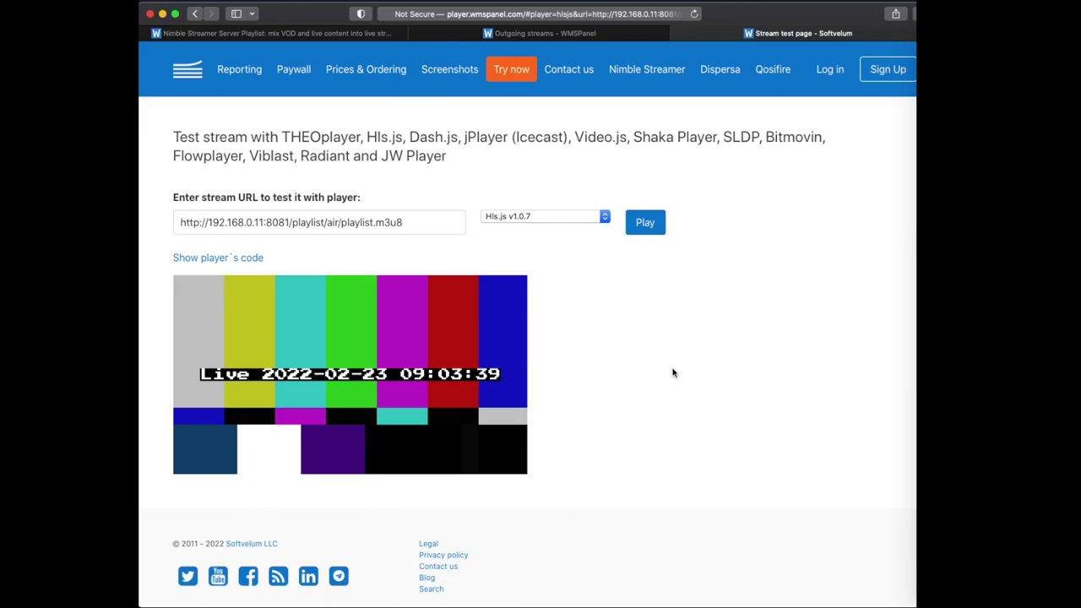
key("super+Tab")
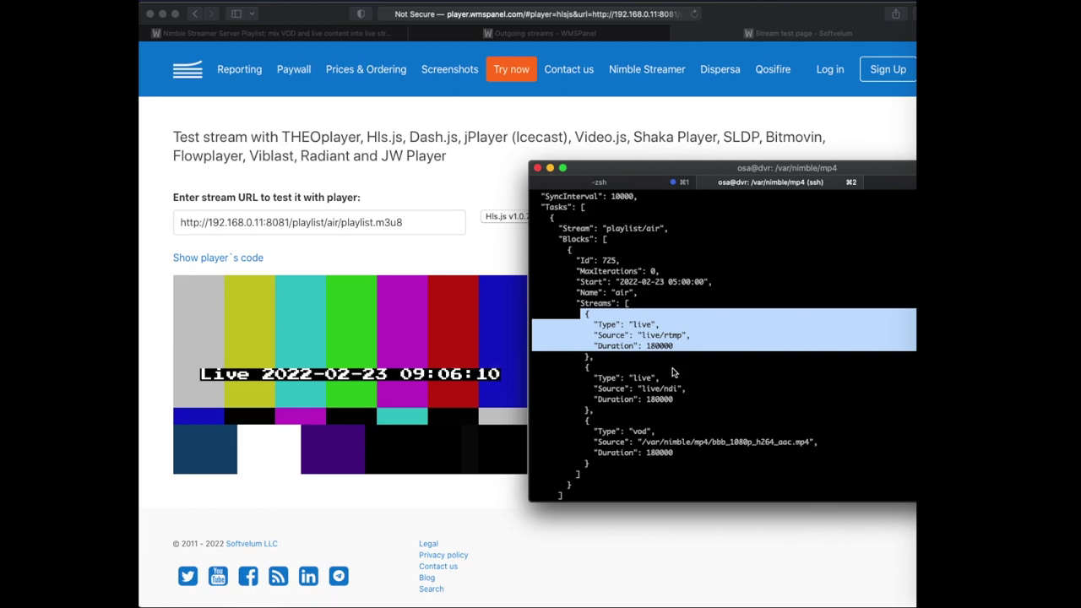
left_click_drag(625, 414, 561, 368)
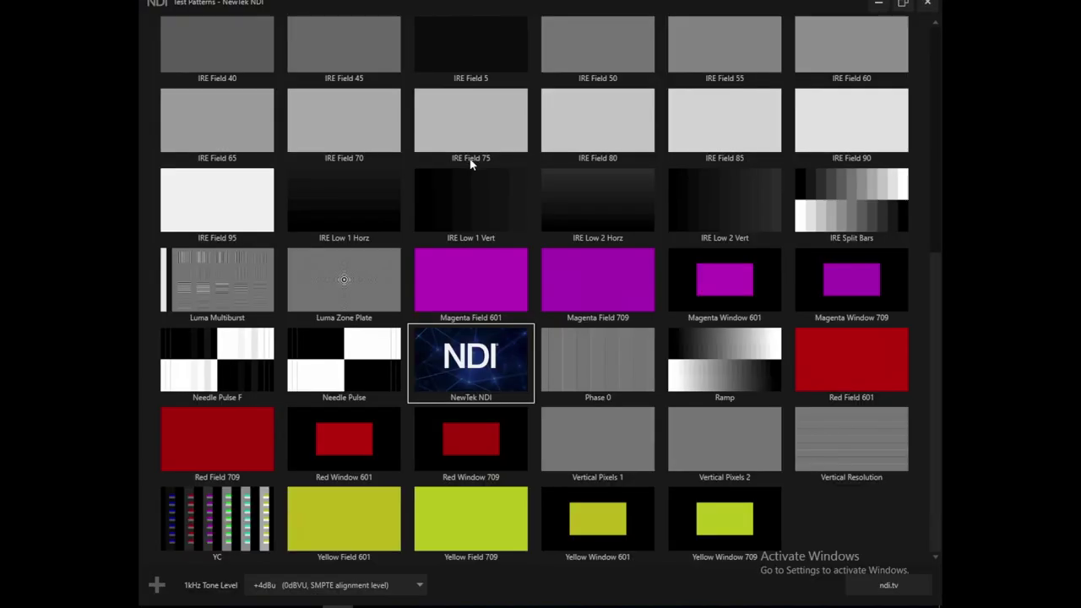
- Switch the NDI test source to the Needle Pulse pattern and return to the browser player
left_click(329, 368)
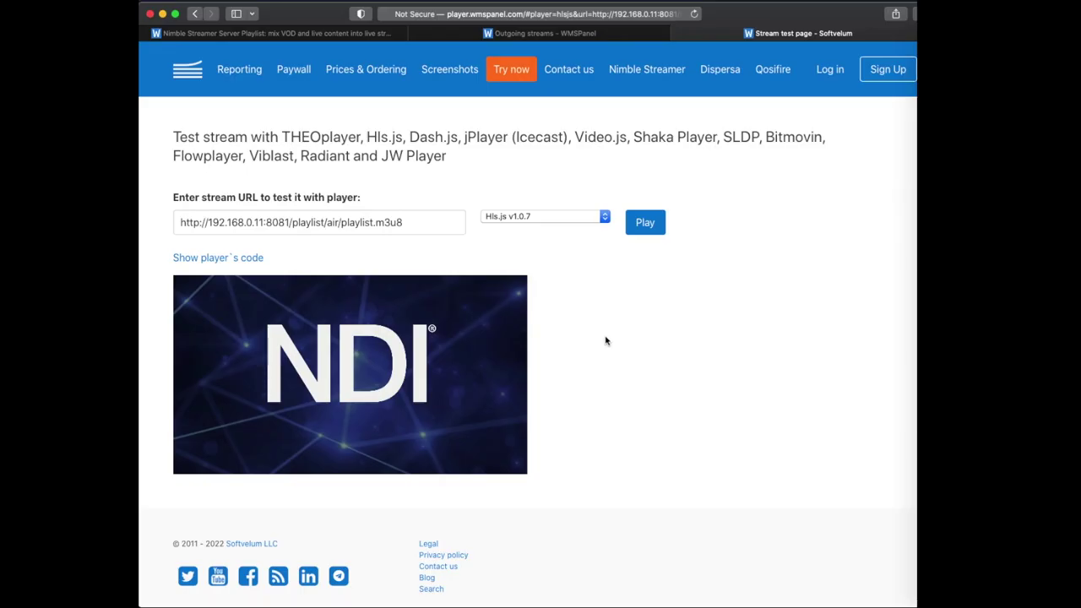
key("super+Tab")
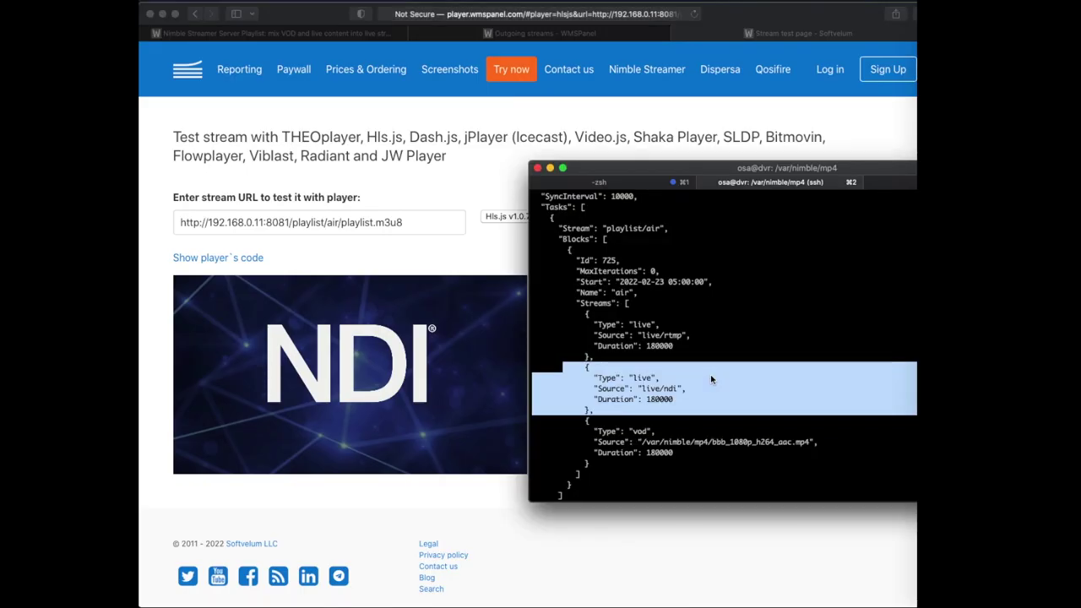